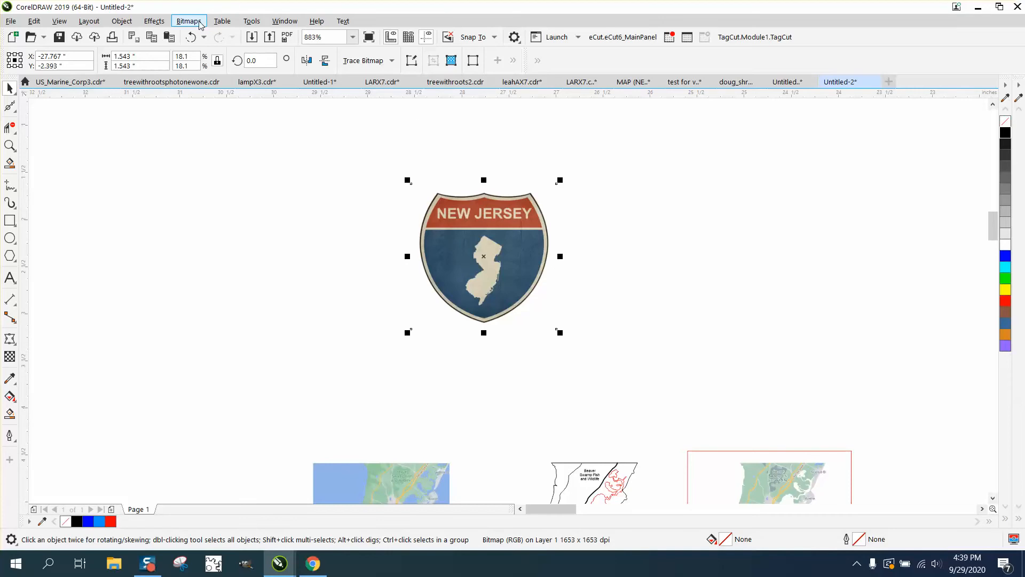
Check the size and resolution of the New Jersey shield bitmap with Resample, keeping its settings
left_click(188, 20)
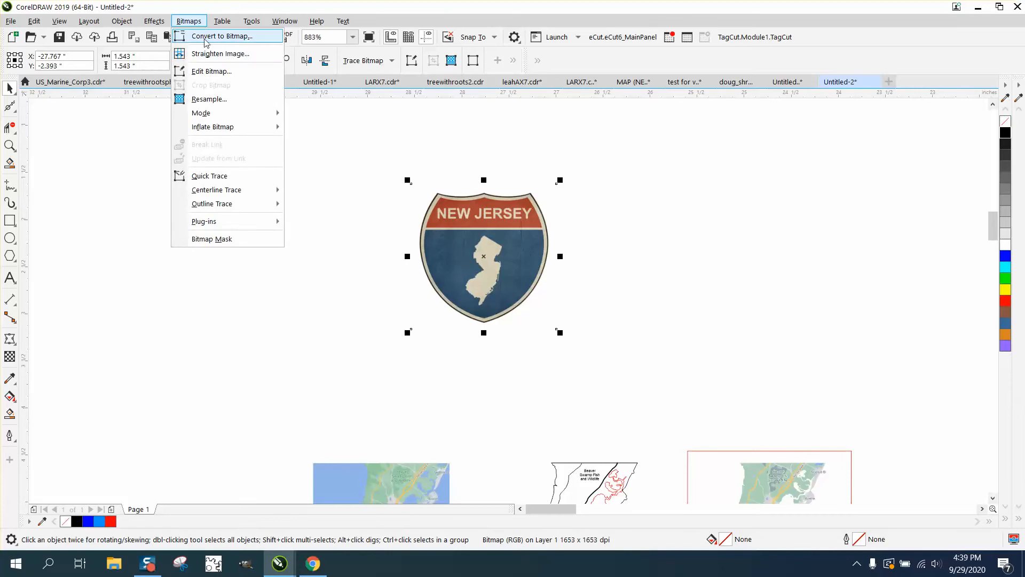
left_click(209, 98)
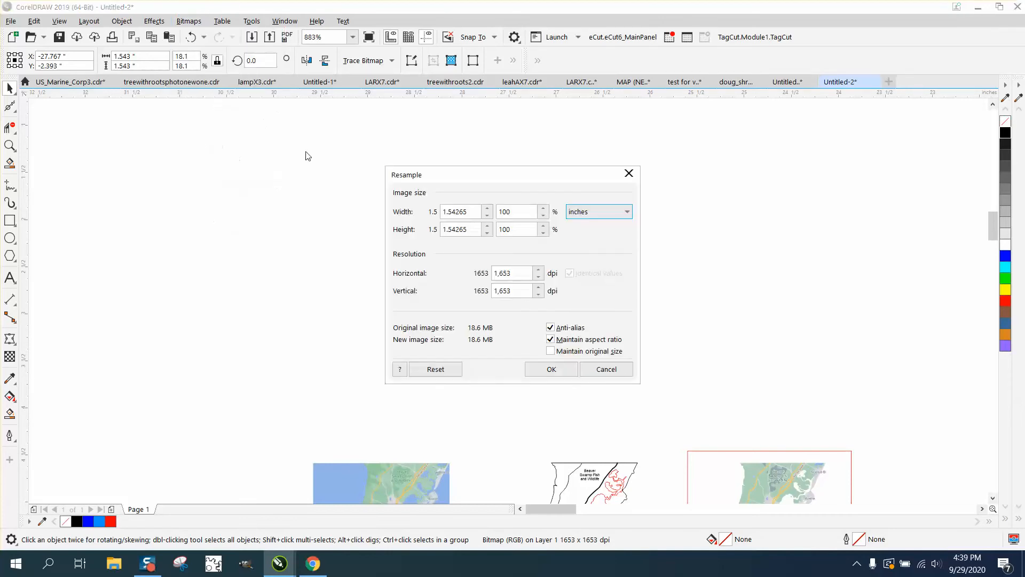
left_click(552, 369)
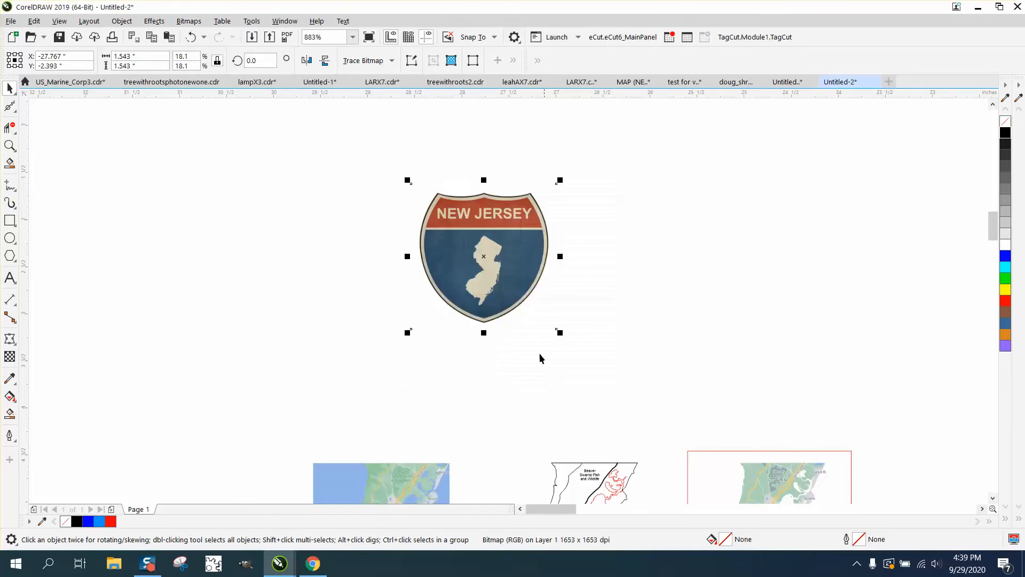
Trace the New Jersey shield bitmap with an outline trace of type Clipart, and keep the original
left_click(393, 62)
mouse_move(395, 109)
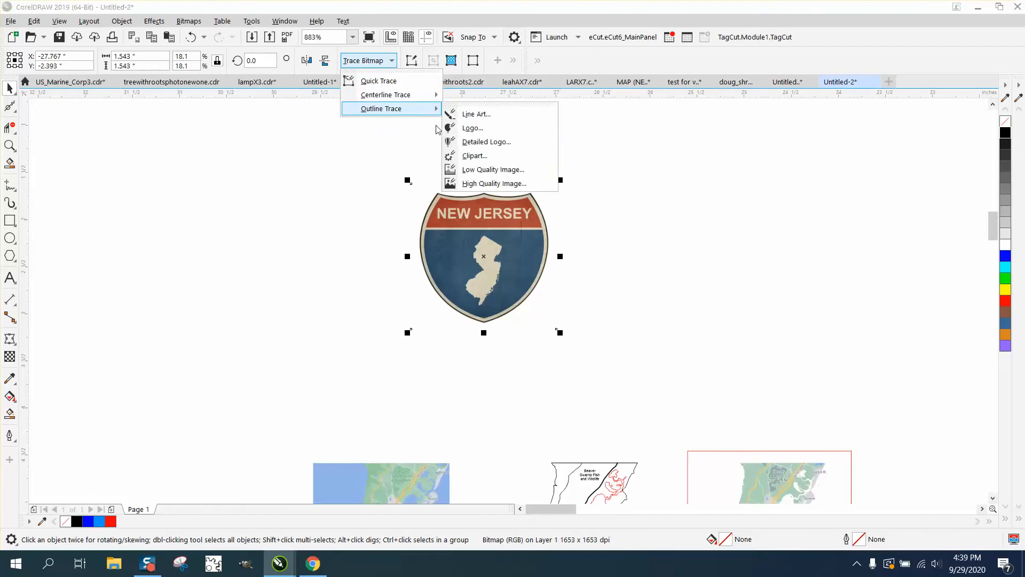
left_click(474, 155)
left_click(475, 310)
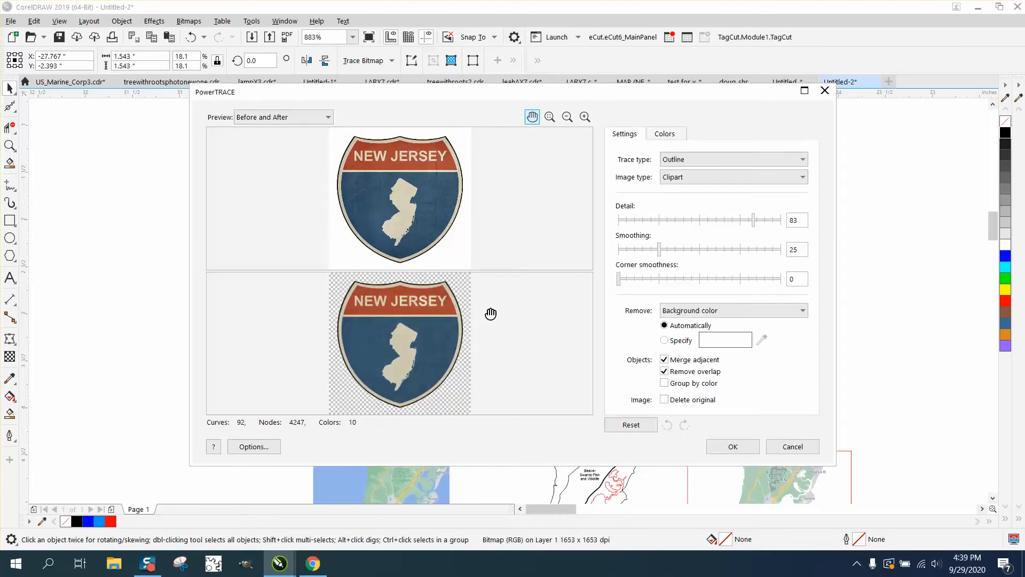
left_click(732, 447)
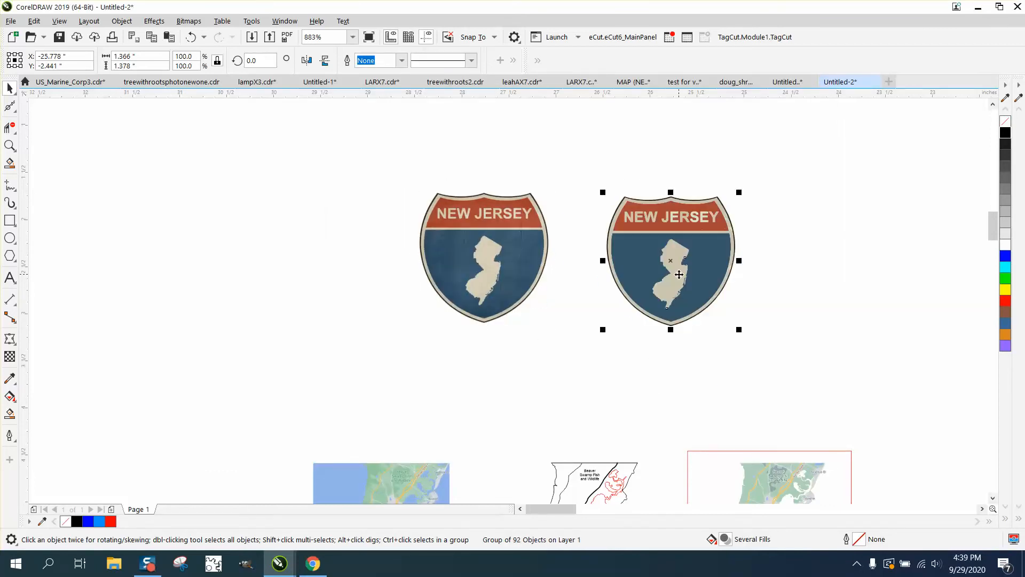
Draw a rectangle about 1.67 by 1.63 inches around the traced shield and smart-fill the area between them with blue
left_click(10, 220)
left_click_drag(588, 184, 747, 338)
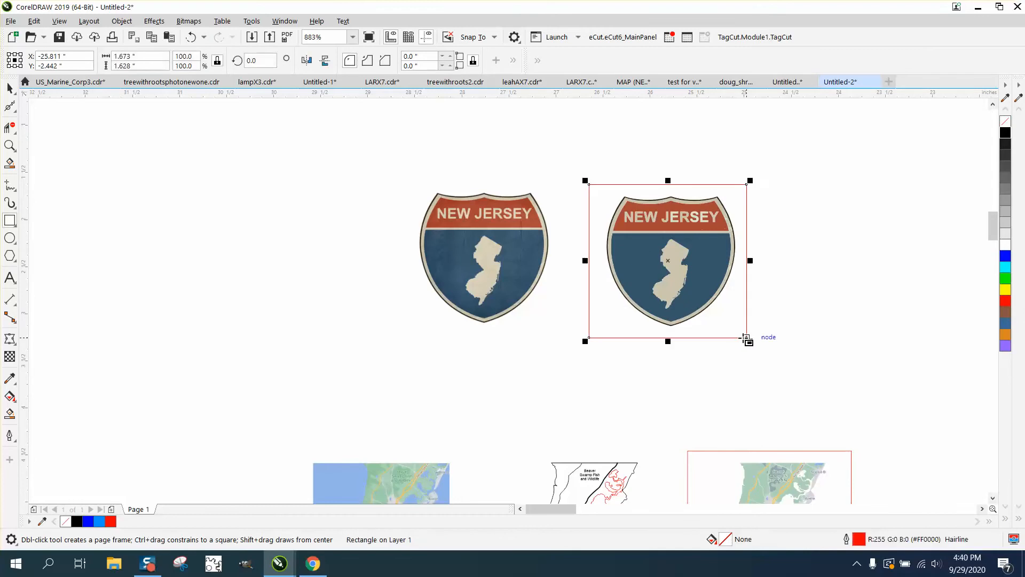
left_click(10, 412)
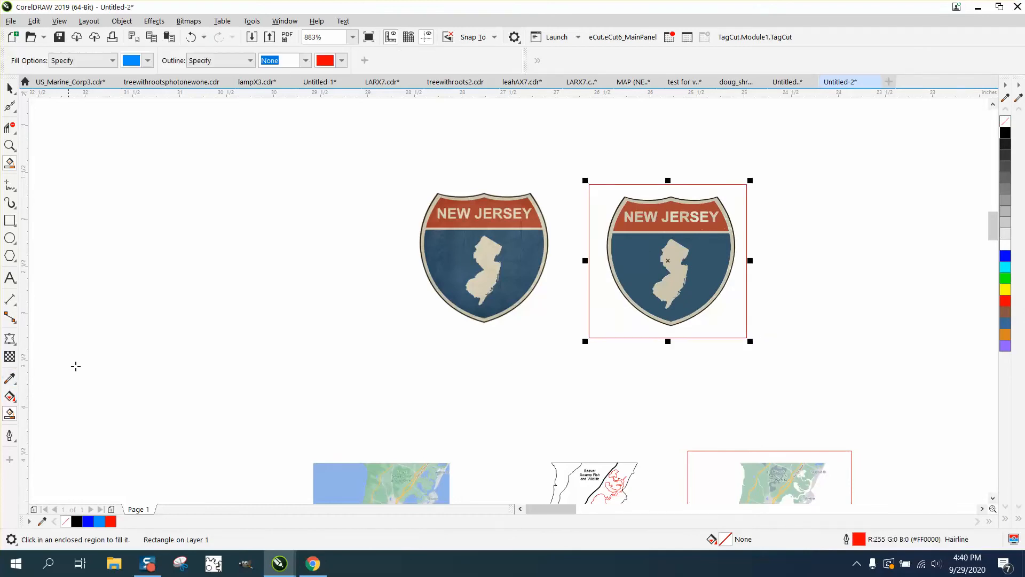
left_click(604, 277)
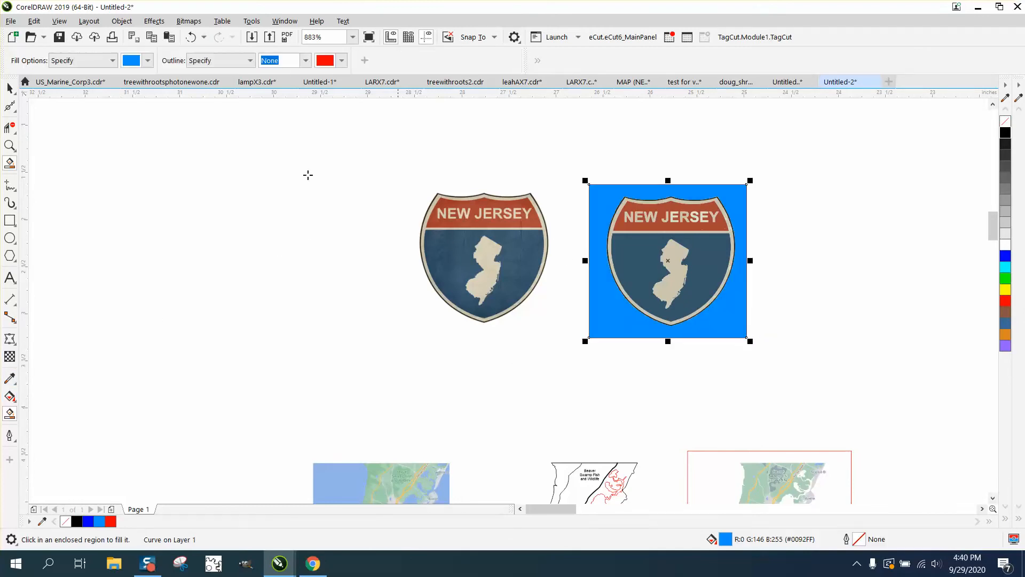
Move the blue filled shape to the empty area left of the original shield, remove its fill and give it a black outline
left_click(9, 87)
left_click_drag(599, 197, 136, 193)
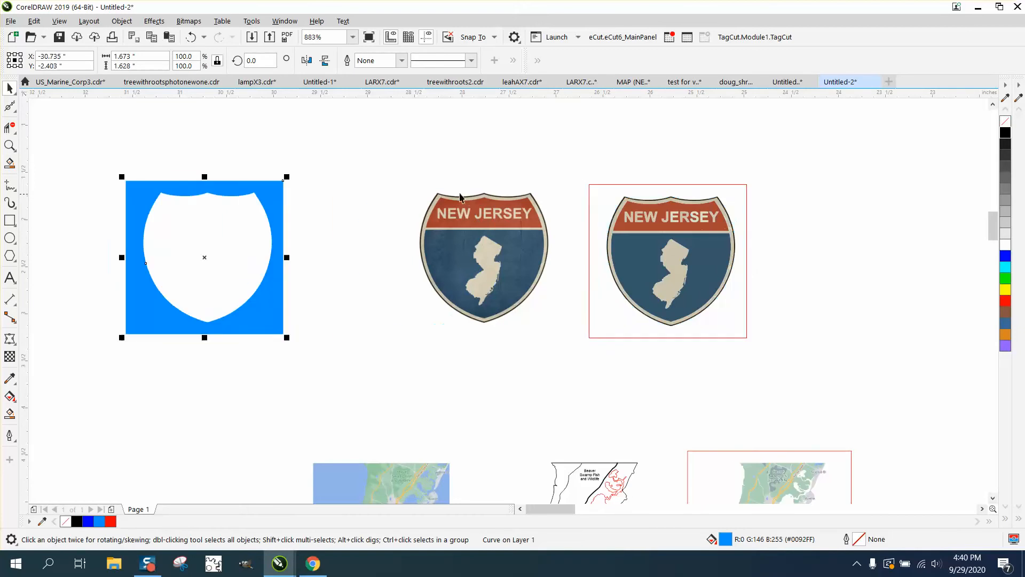
left_click(1006, 122)
right_click(1006, 133)
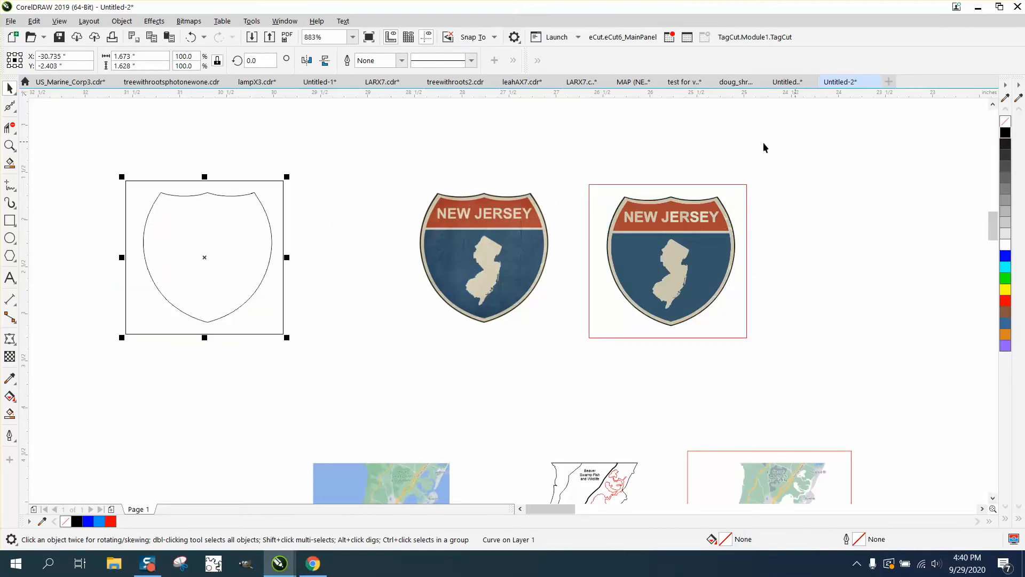
Break the outlined shape apart and delete its outer rectangle, keeping only the shield outline
left_click(121, 21)
left_click(166, 309)
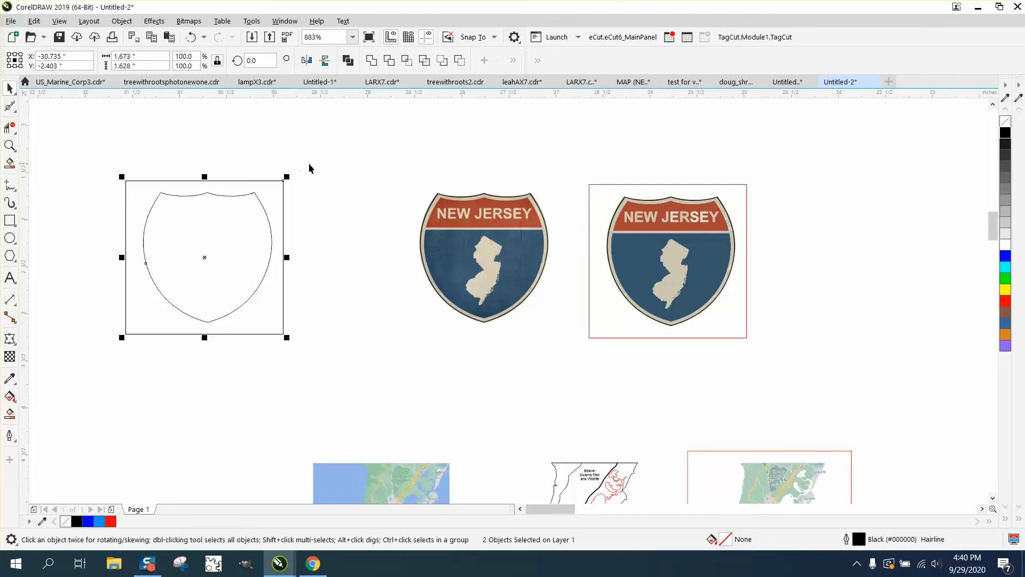
left_click(309, 163)
left_click(283, 181)
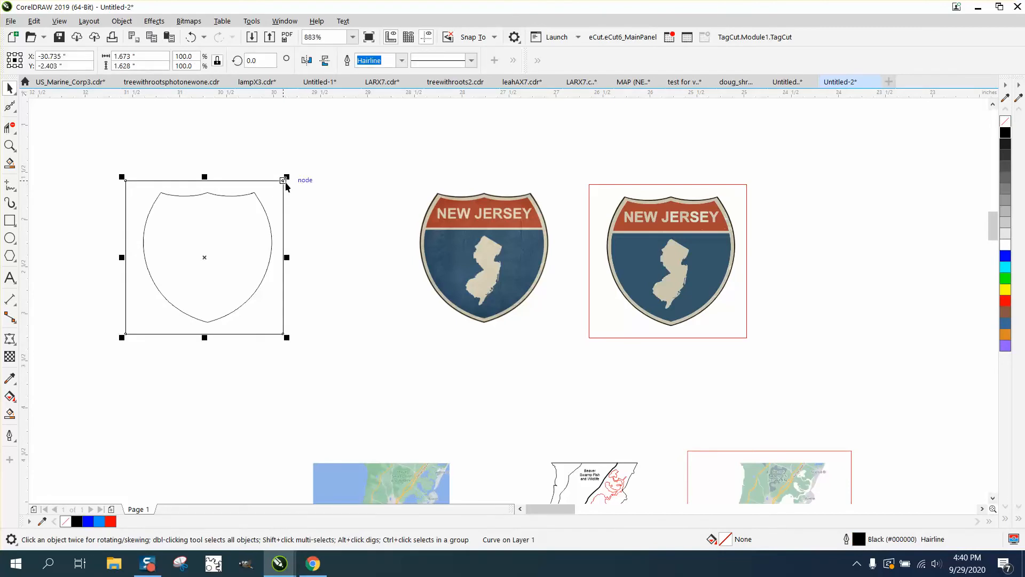
key("Delete")
left_click(262, 209)
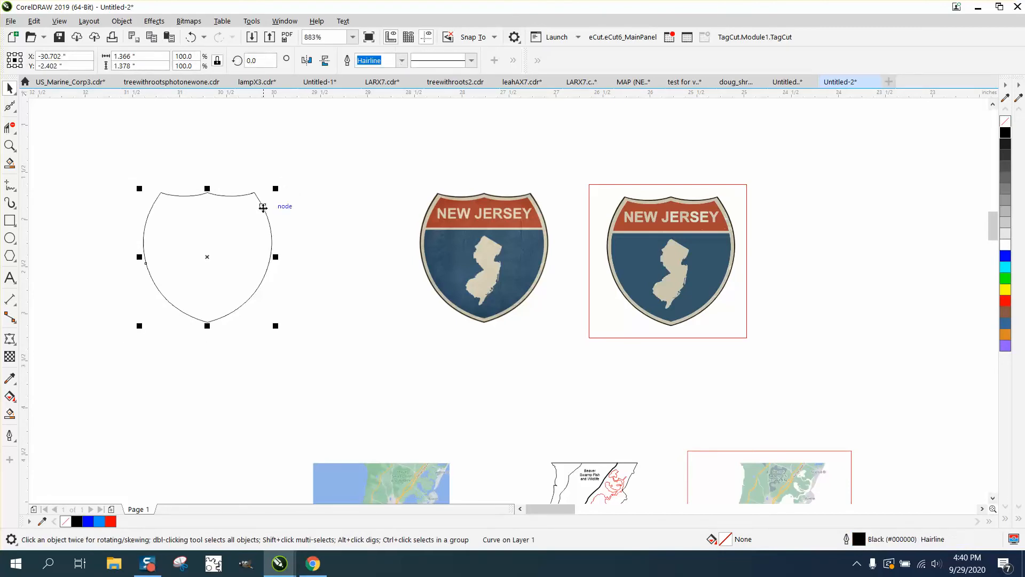
Delete the original shield bitmap, its traced copy and the red rectangle around it
left_click_drag(396, 188, 761, 365)
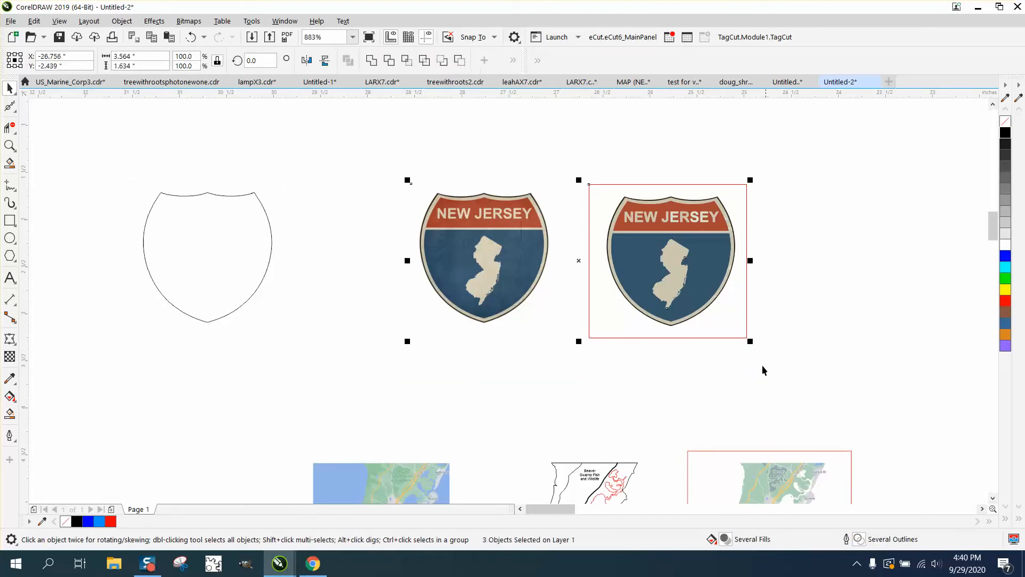
key("Delete")
scroll(386, 217, "down", 2)
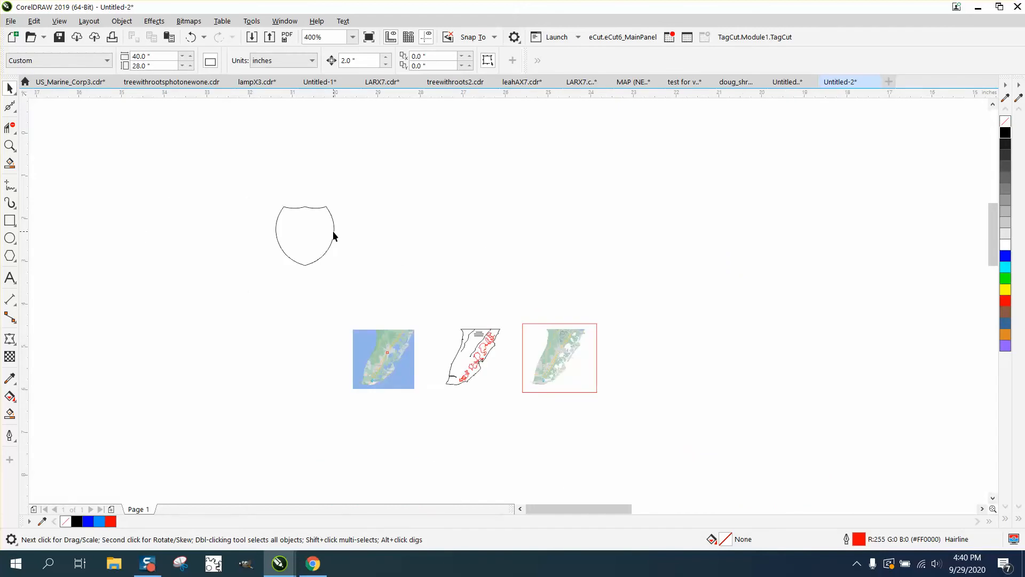
Shrink the shield outline to about 0.35 inches wide and place it just above the coastal map image
left_click(334, 232)
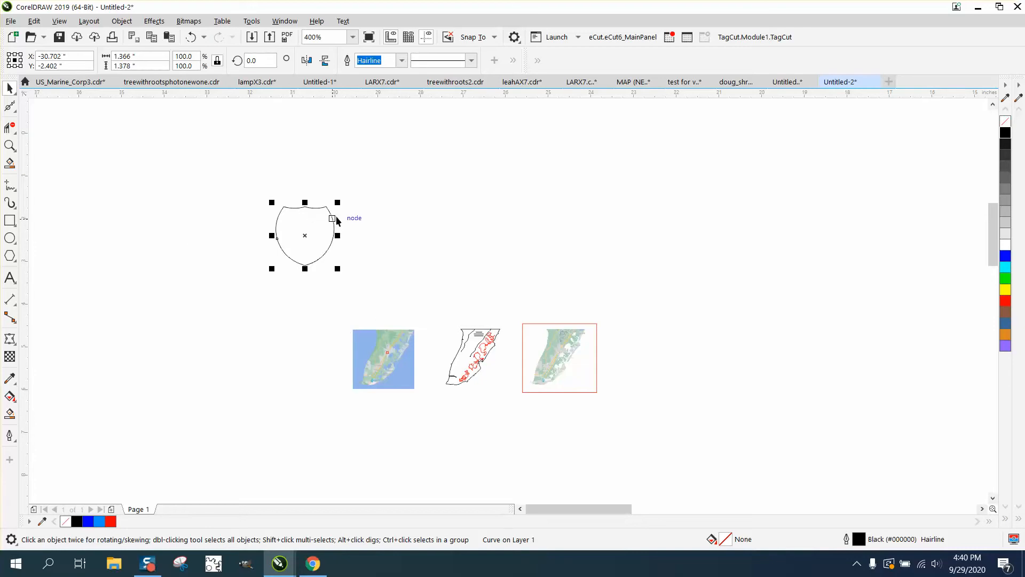
left_click(322, 225)
left_click(317, 227)
mouse_move(336, 202)
left_mouse_down()
mouse_move(291, 250)
mouse_move(427, 294)
mouse_move(427, 303)
left_mouse_up()
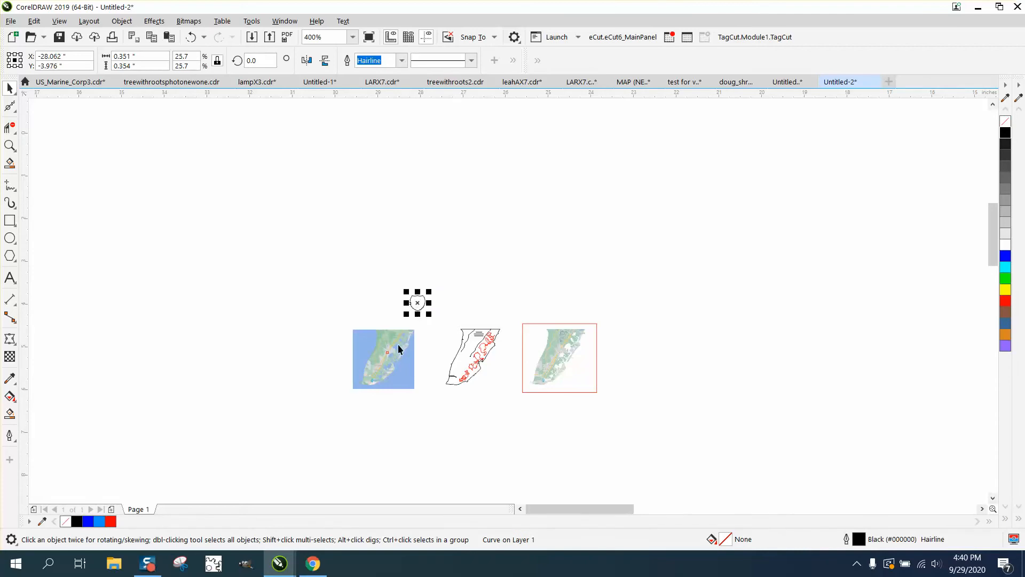
Nudge the coastal map bitmap 2 inches to the right so it lies behind the traced map lines
left_click(393, 347)
left_click(414, 160)
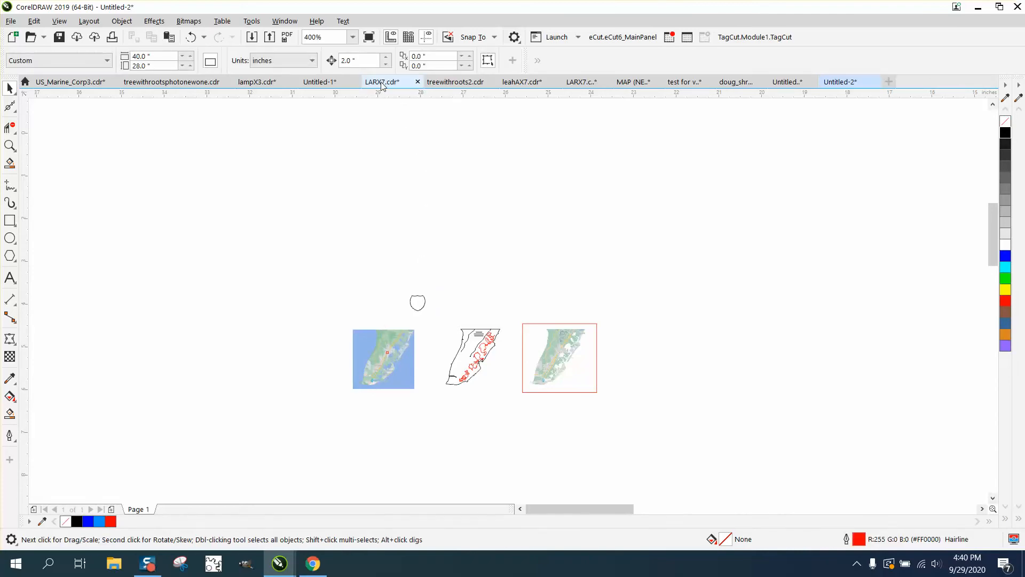
left_click(382, 331)
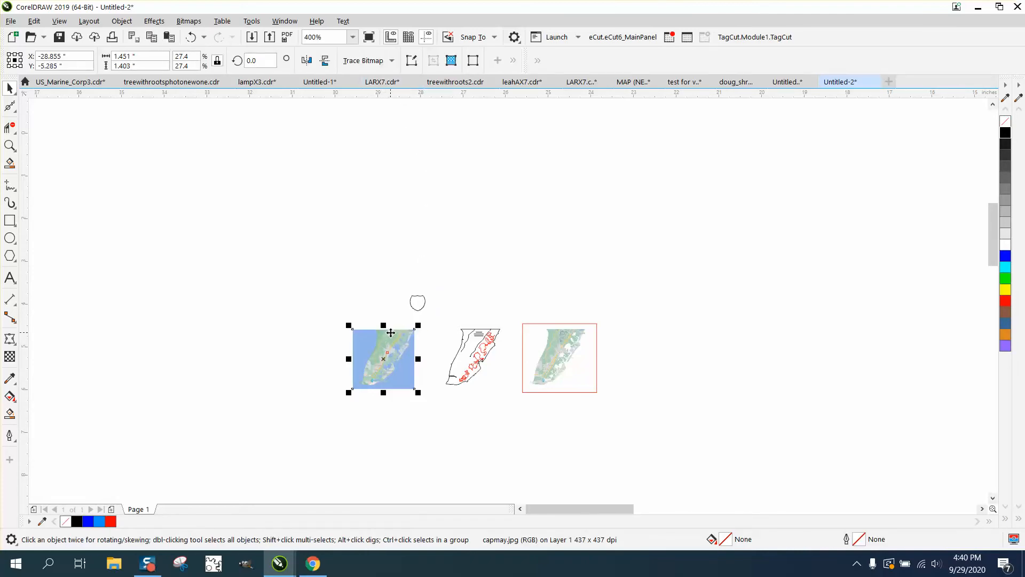
key("Right")
Move the shield outline onto the map and shrink it to about 0.105 inches wide near Cape May Court House
left_click_drag(416, 311, 461, 352)
left_click(14, 148)
left_click_drag(408, 321, 486, 365)
left_click(9, 88)
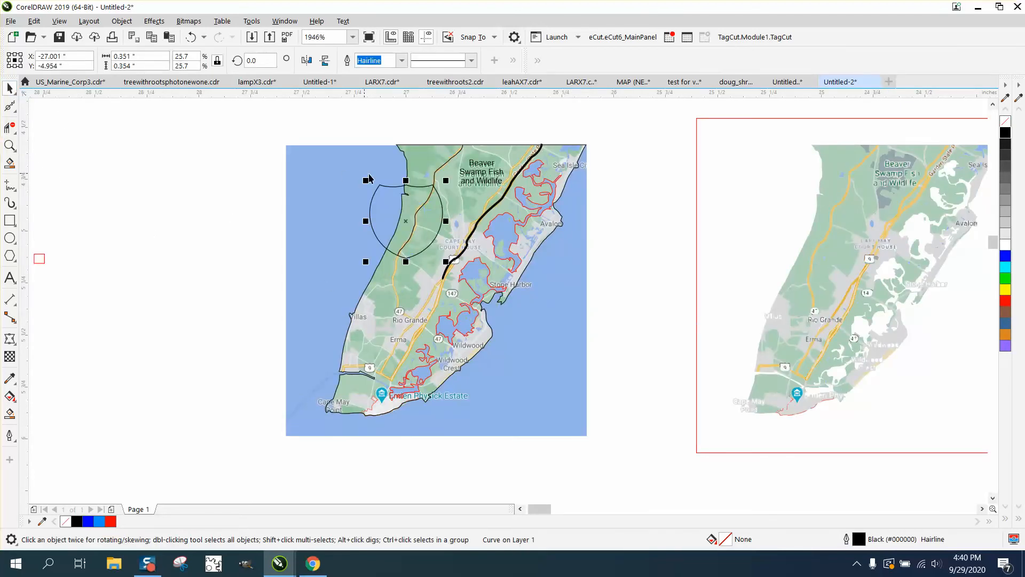
left_click_drag(446, 184, 447, 256)
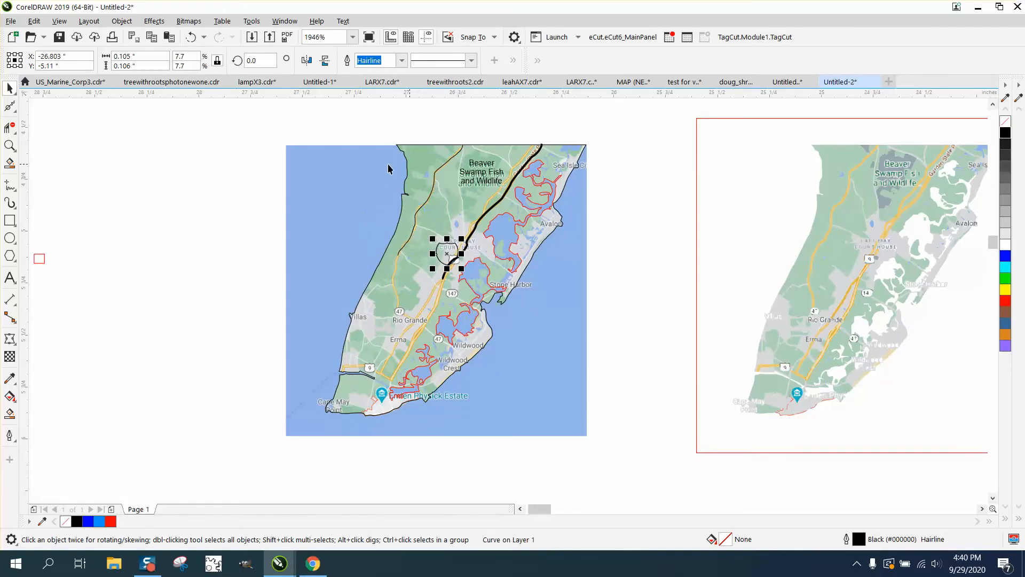
Shrink the shield outline to about 0.057 inches wide and centre it over the highway marker below Cape May Court House
left_click(9, 145)
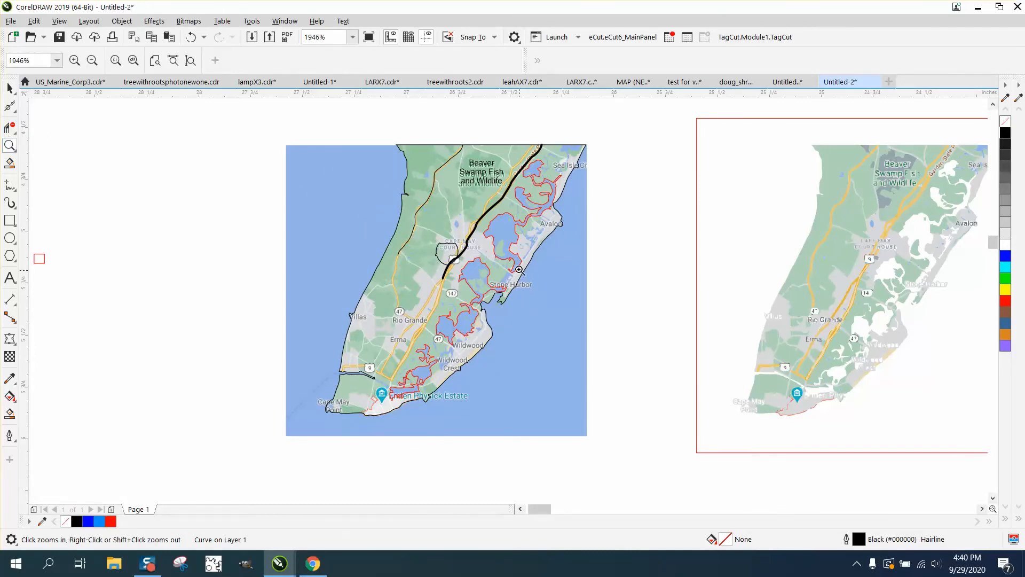
left_click_drag(426, 220, 528, 295)
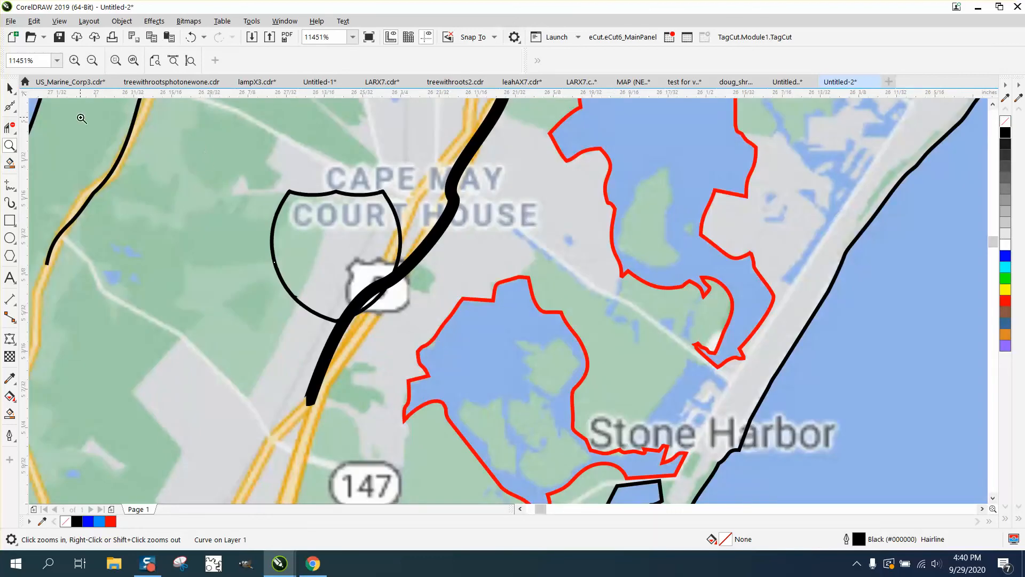
left_click(9, 89)
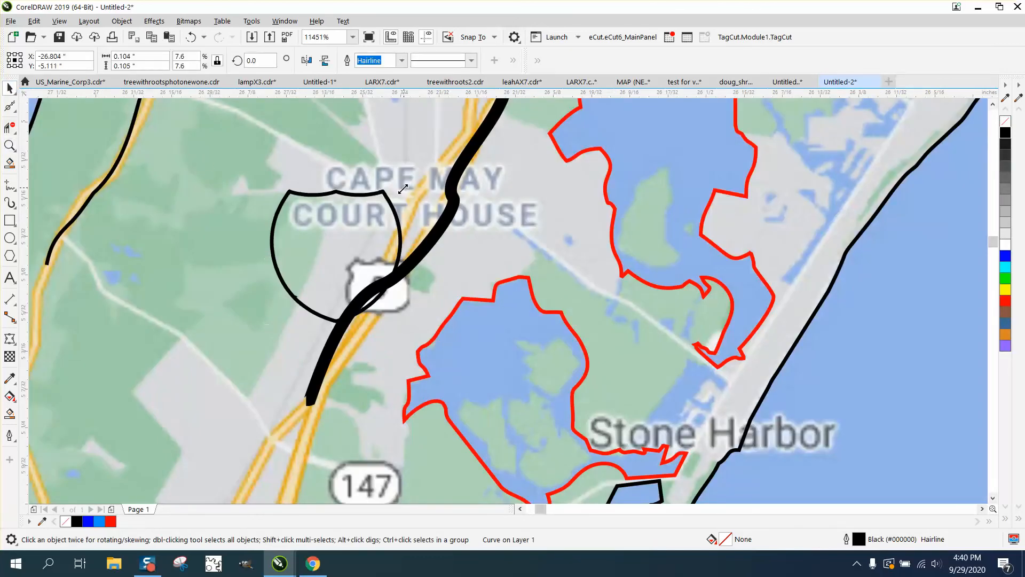
left_click_drag(402, 189, 344, 247)
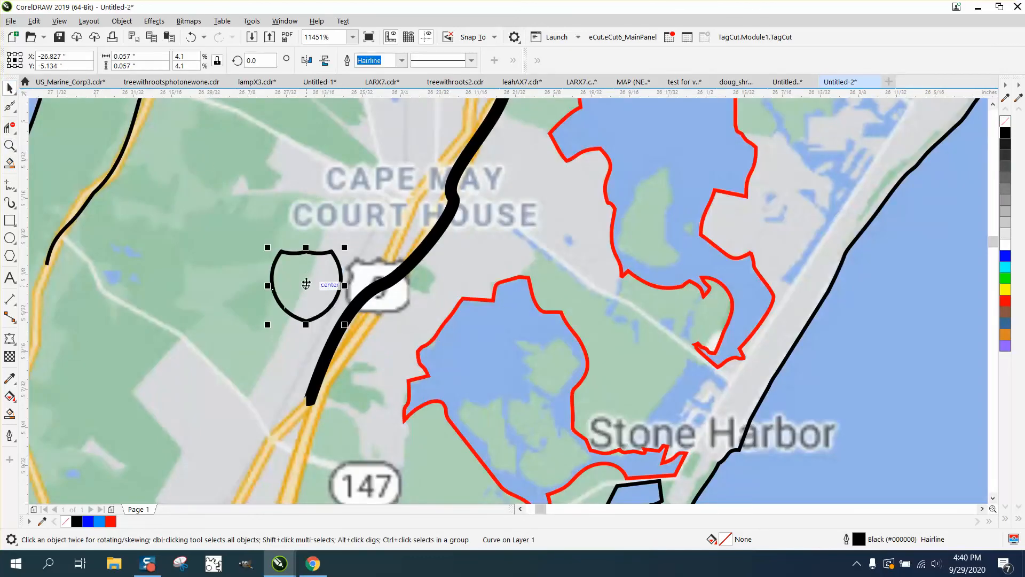
left_click_drag(306, 284, 377, 284)
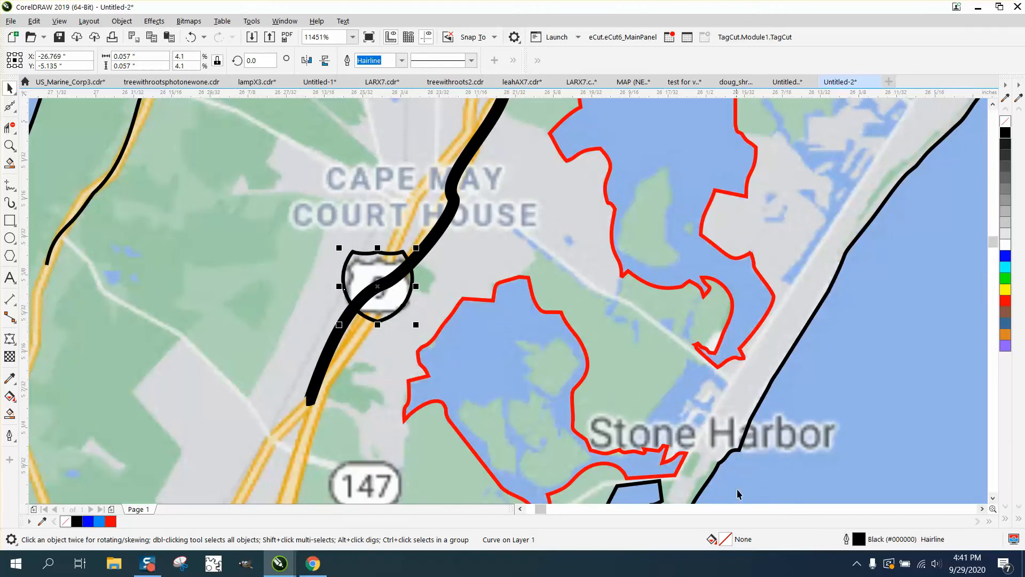
Set the shield outline's width to 0.1 mm
double_click(859, 541)
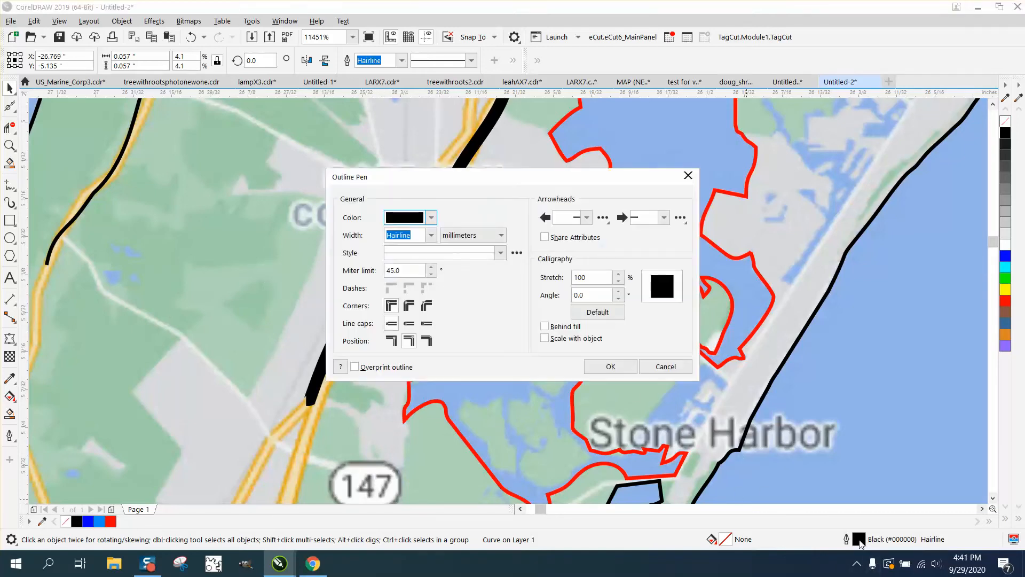
left_click(432, 236)
left_click(408, 266)
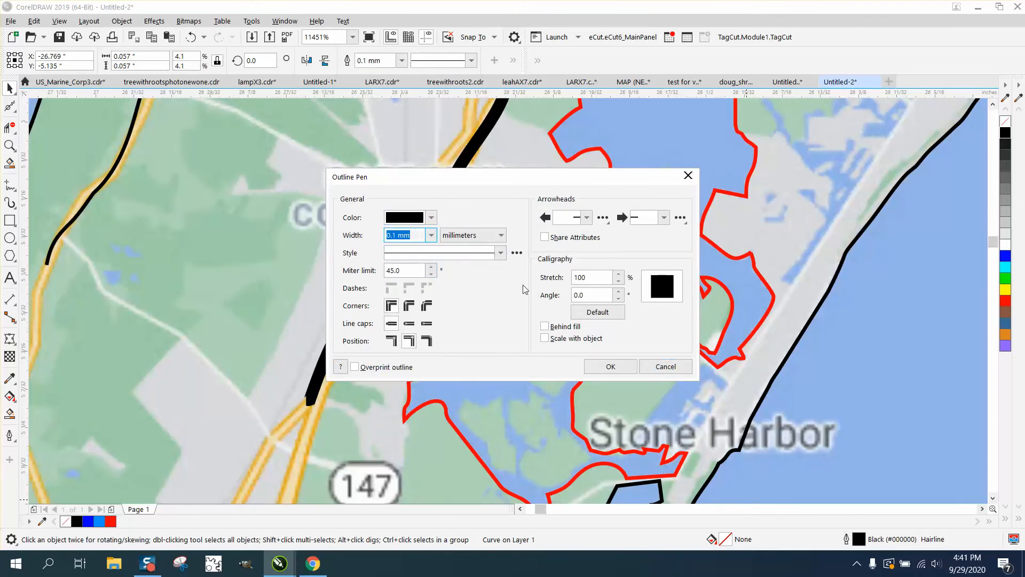
left_click(552, 343)
left_click(611, 368)
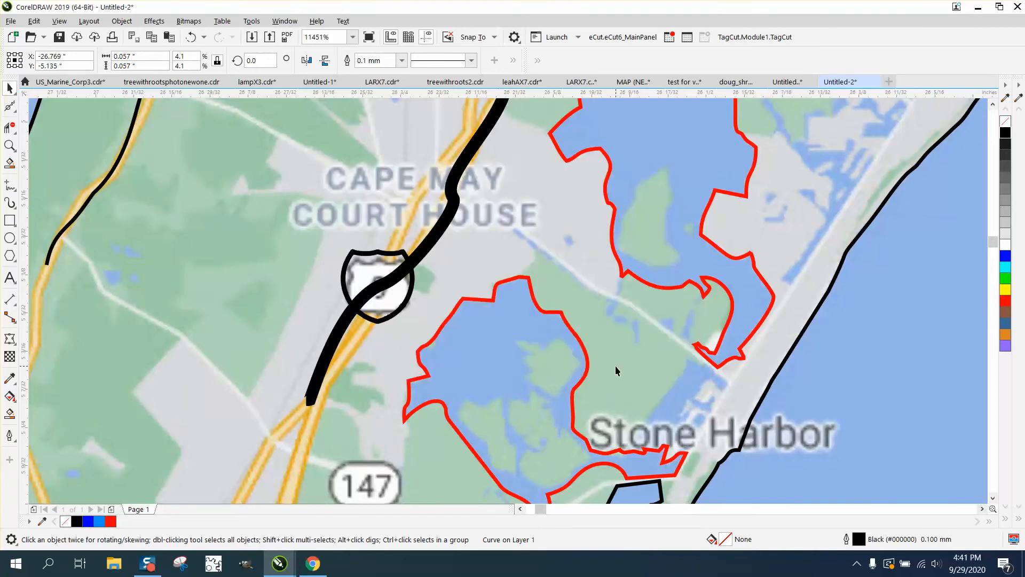
Nudge the coastal map bitmap 2 inches back to the left, away from the traced map lines
left_click(428, 247)
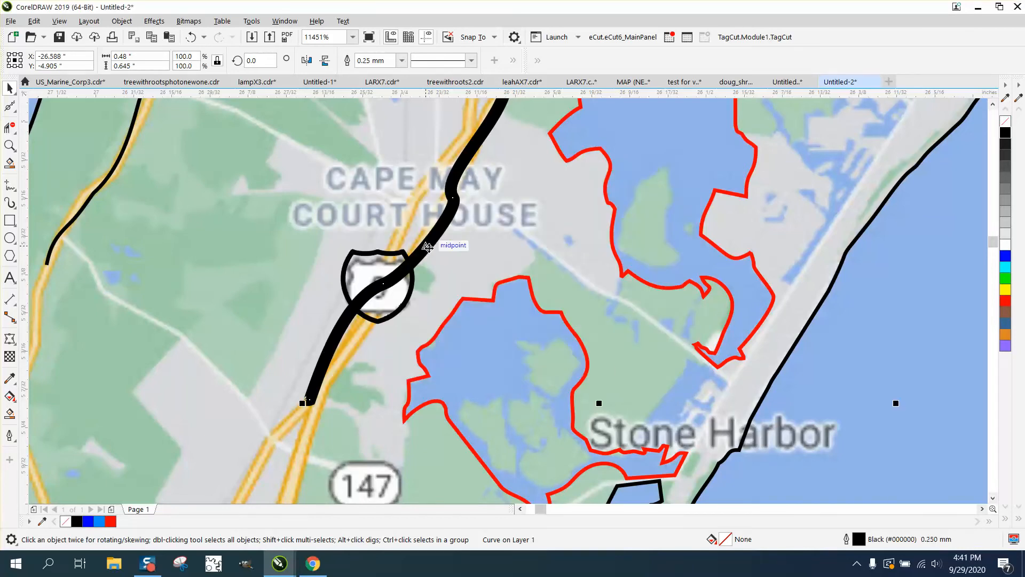
scroll(428, 260, "down", 2)
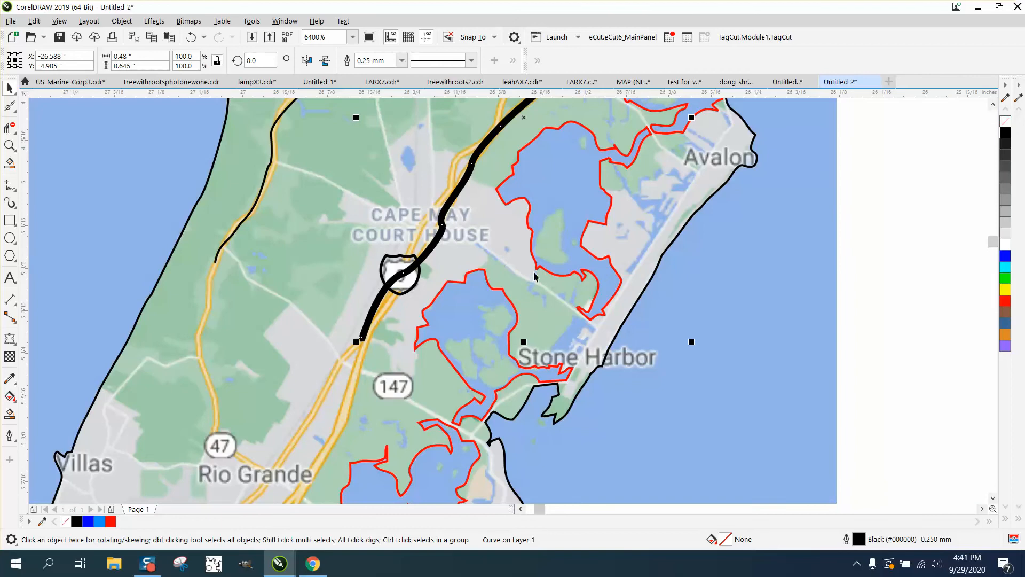
scroll(534, 276, "down", 1)
left_click(710, 288)
left_click(670, 277)
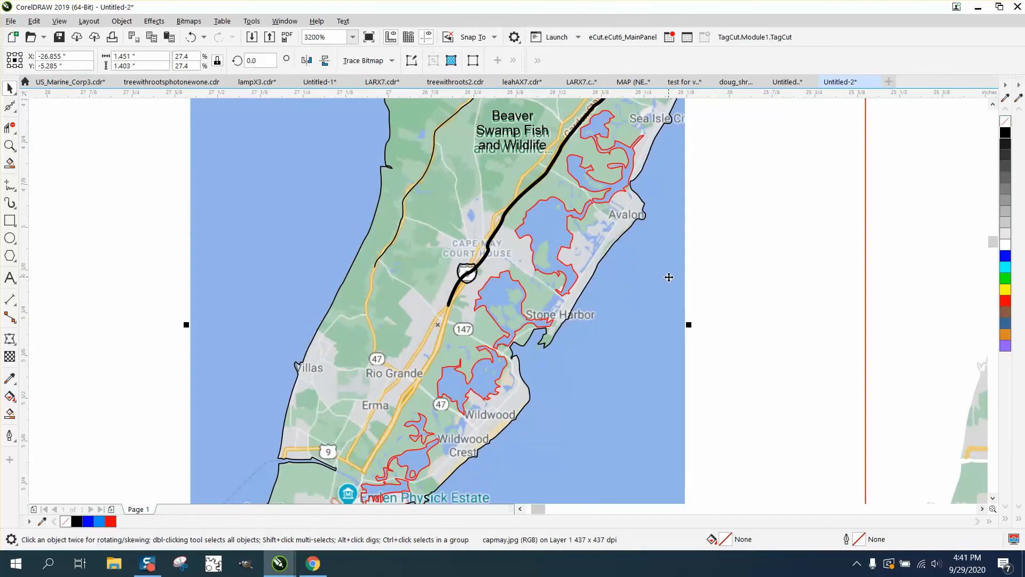
key("Left")
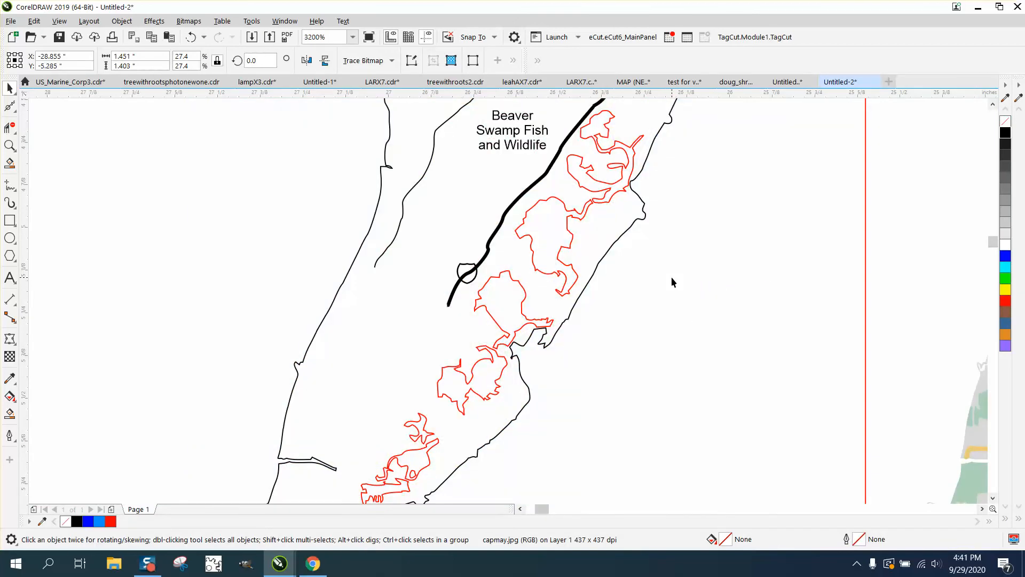
Set the outline width of the thick road line running through the shield to 0.2 mm
left_click(470, 275)
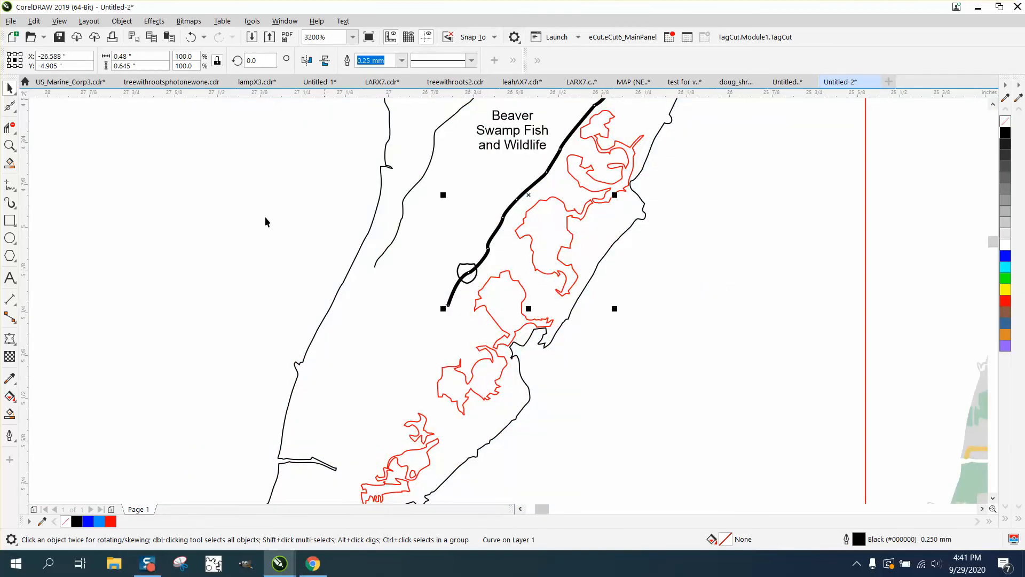
left_click(9, 145)
left_click_drag(399, 239, 545, 330)
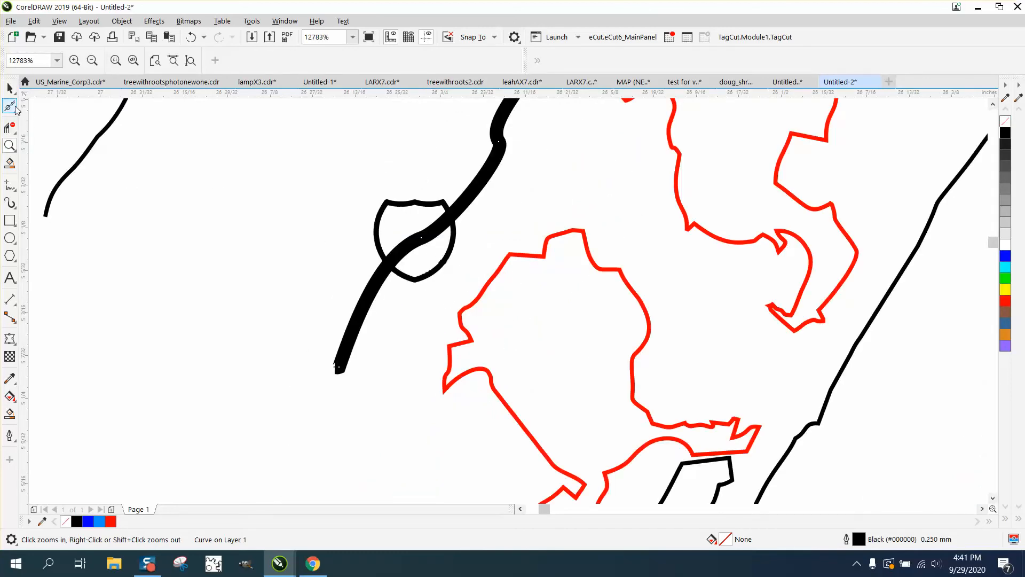
left_click(11, 88)
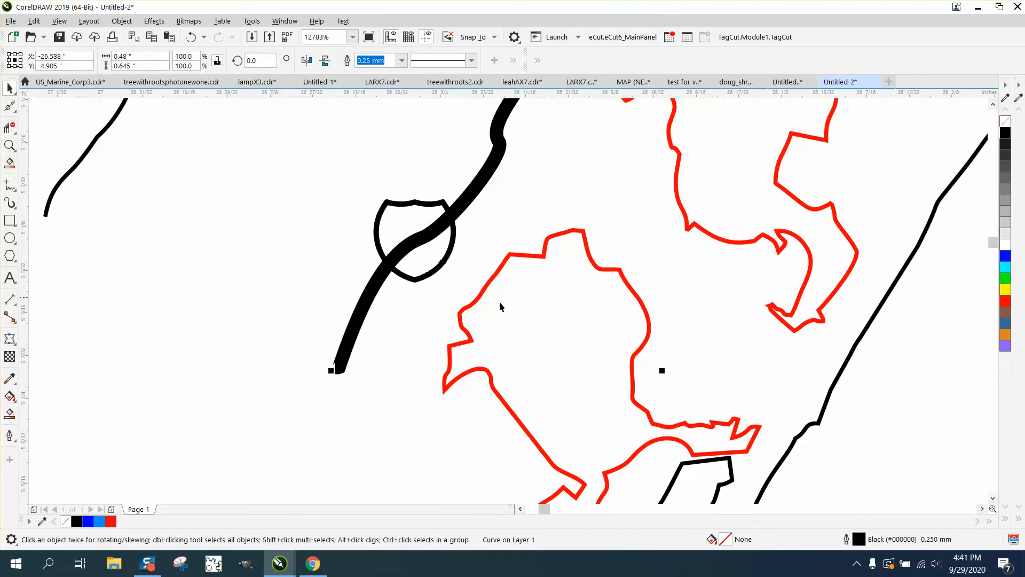
key("F12")
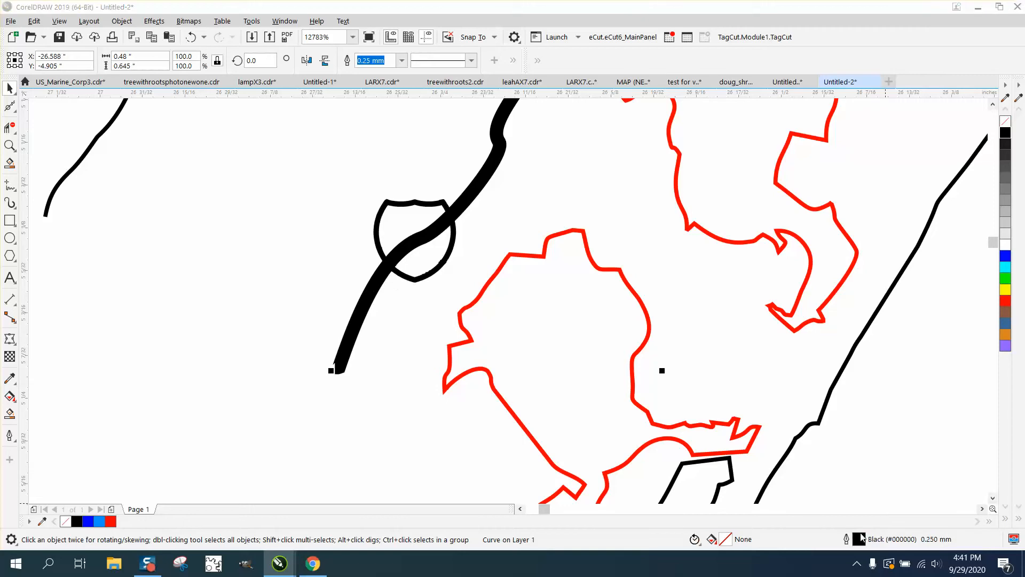
left_click(430, 235)
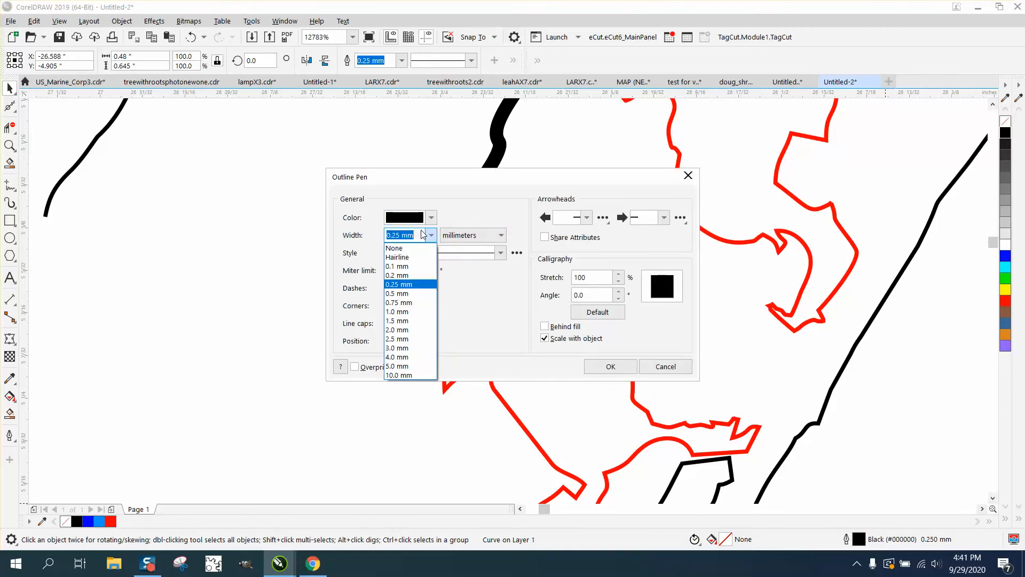
left_click(397, 275)
left_click(611, 368)
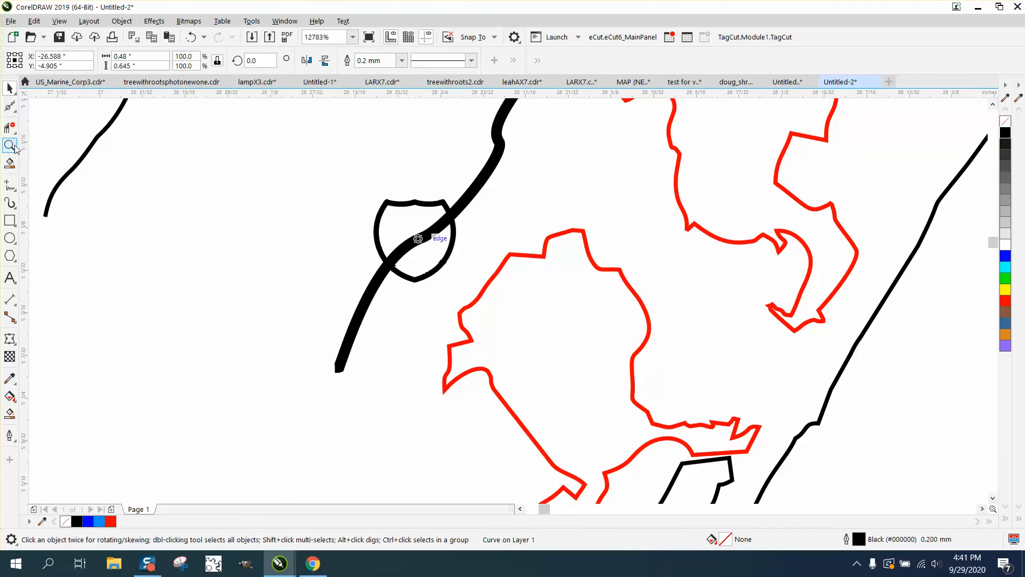
Remove the road segment inside the shield outline with Virtual Segment Delete
key("z")
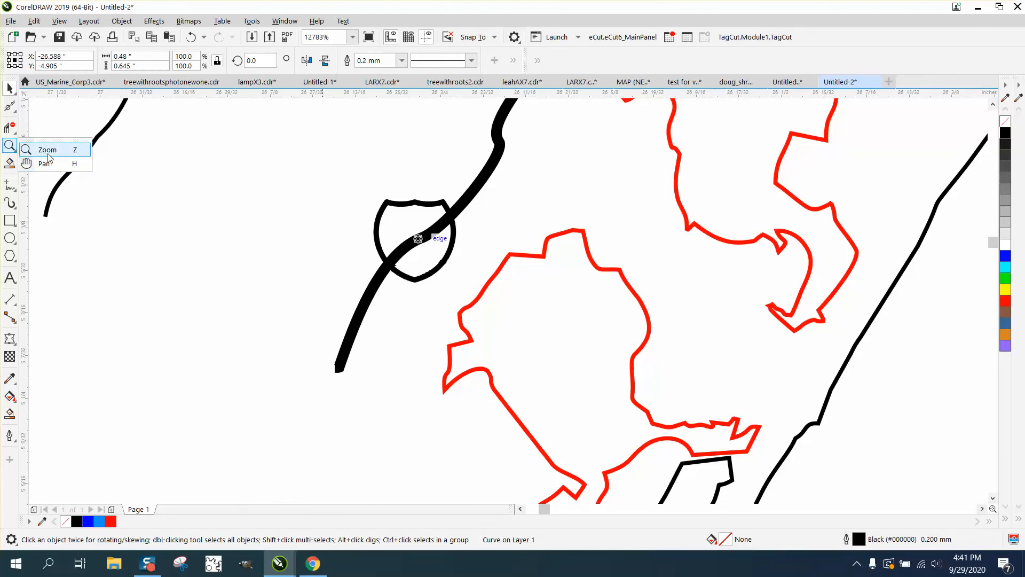
left_click_drag(345, 185, 500, 313)
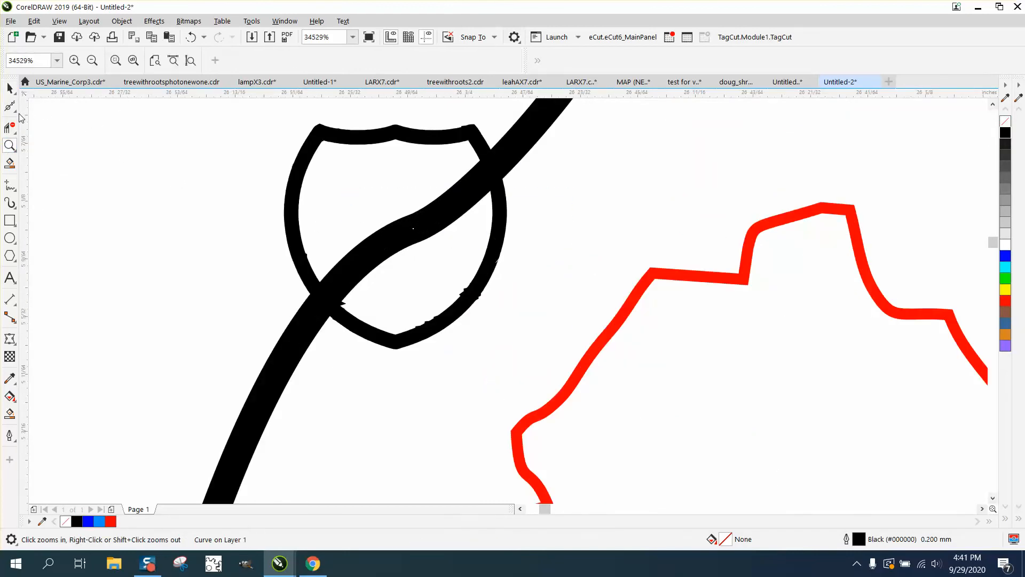
left_click(15, 131)
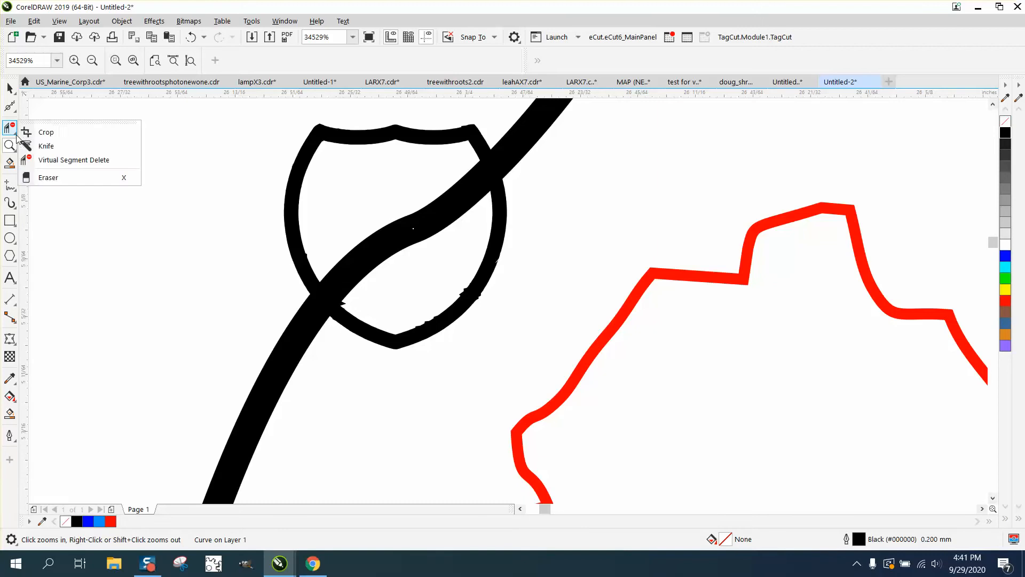
left_click(65, 158)
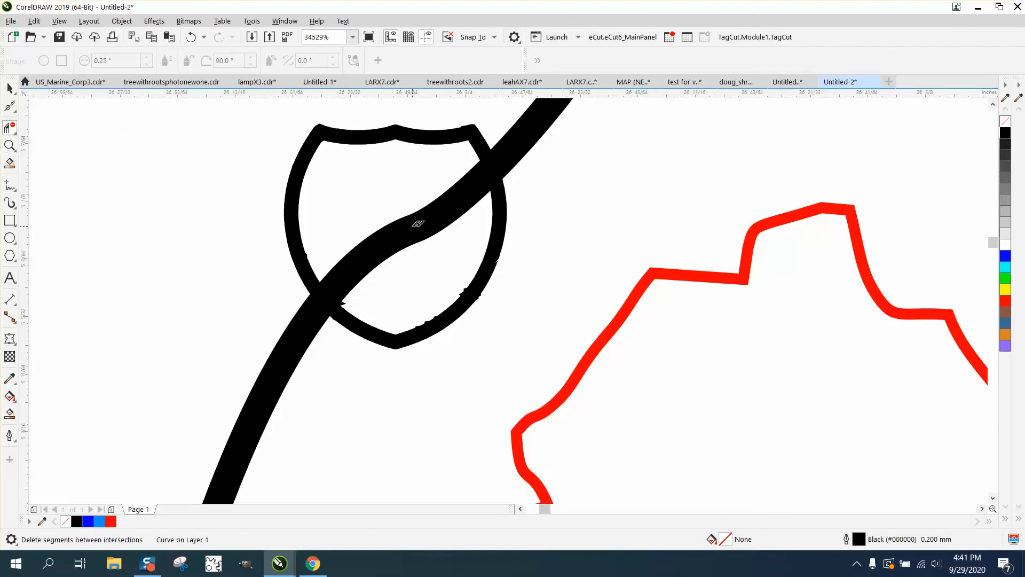
left_click(418, 221)
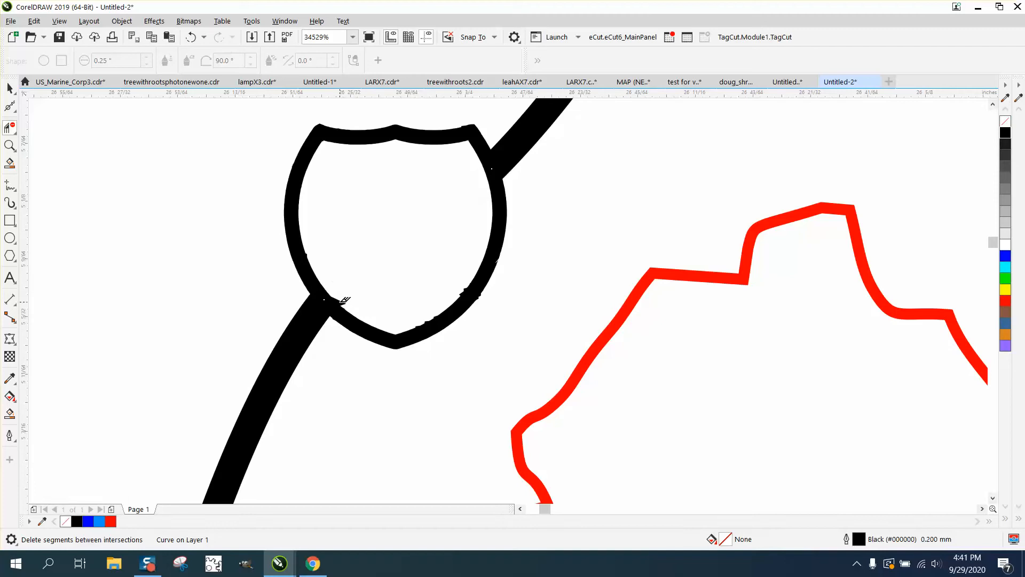
Pull the end node of the lower road section back so the line stops short of the shield outline
left_click(9, 145)
left_click_drag(248, 272, 424, 363)
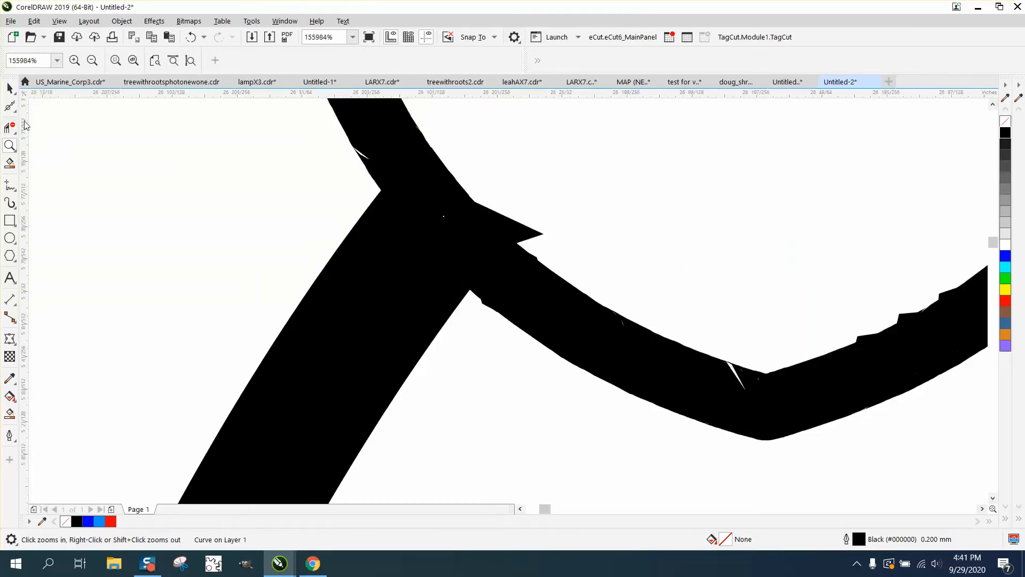
left_click(9, 106)
left_click(16, 112)
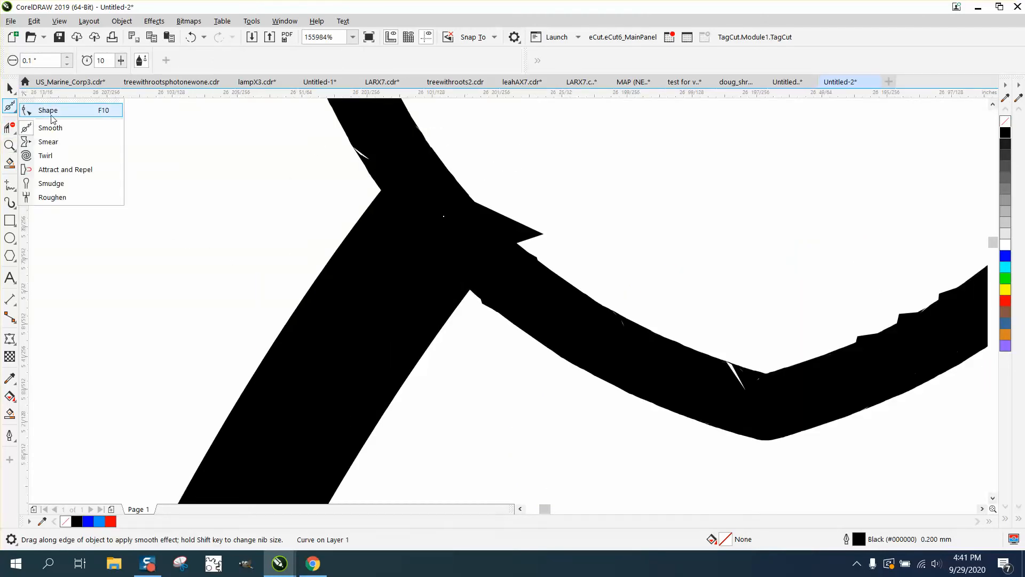
left_click(48, 111)
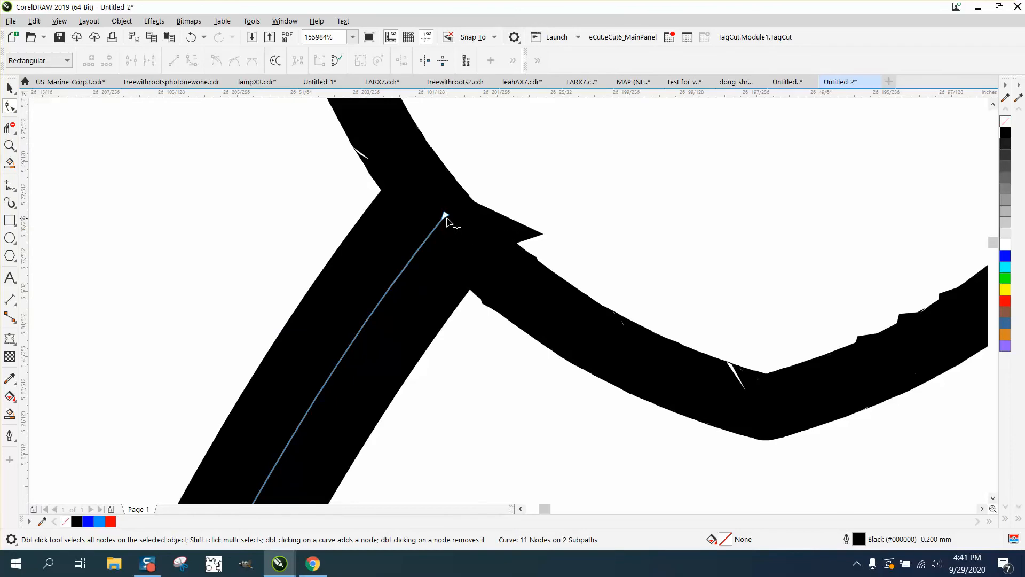
left_click_drag(446, 218, 437, 226)
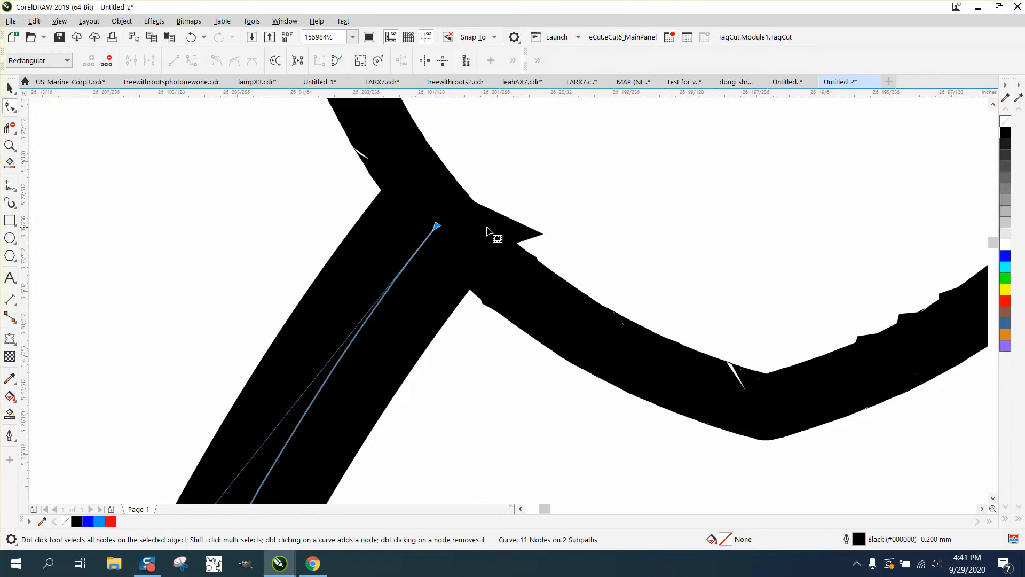
left_click(522, 230)
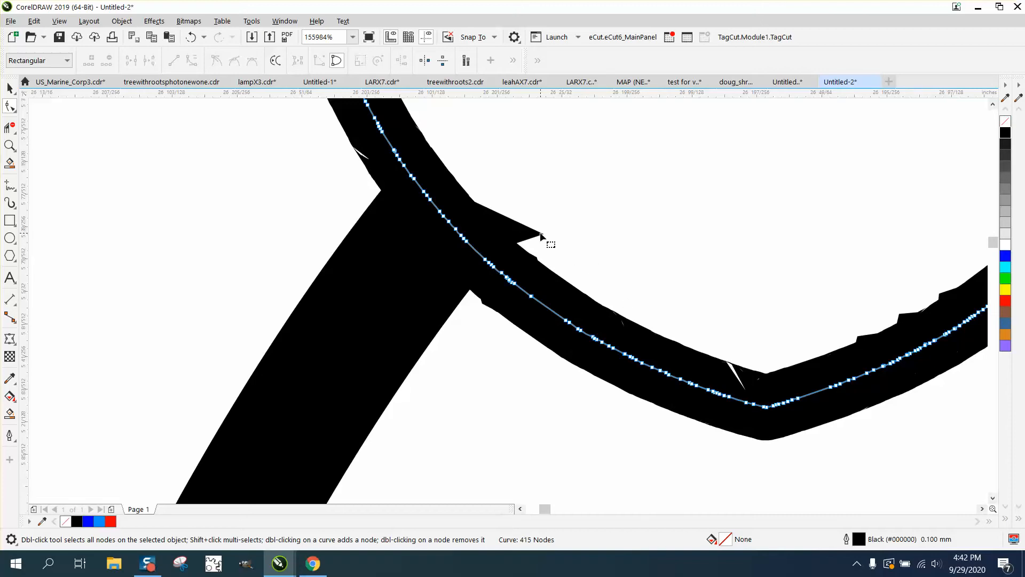
left_click(10, 88)
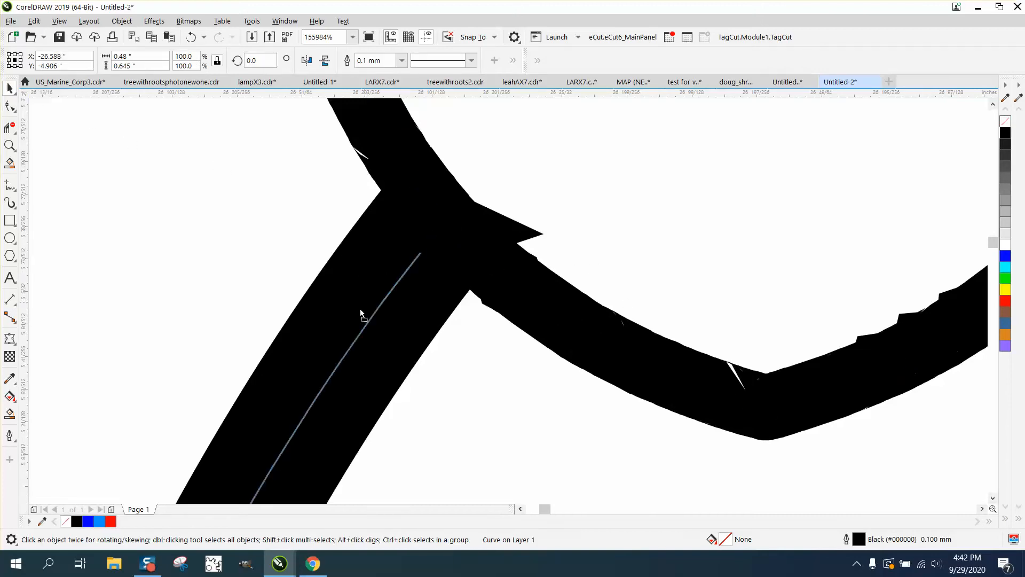
left_click_drag(361, 315, 343, 327)
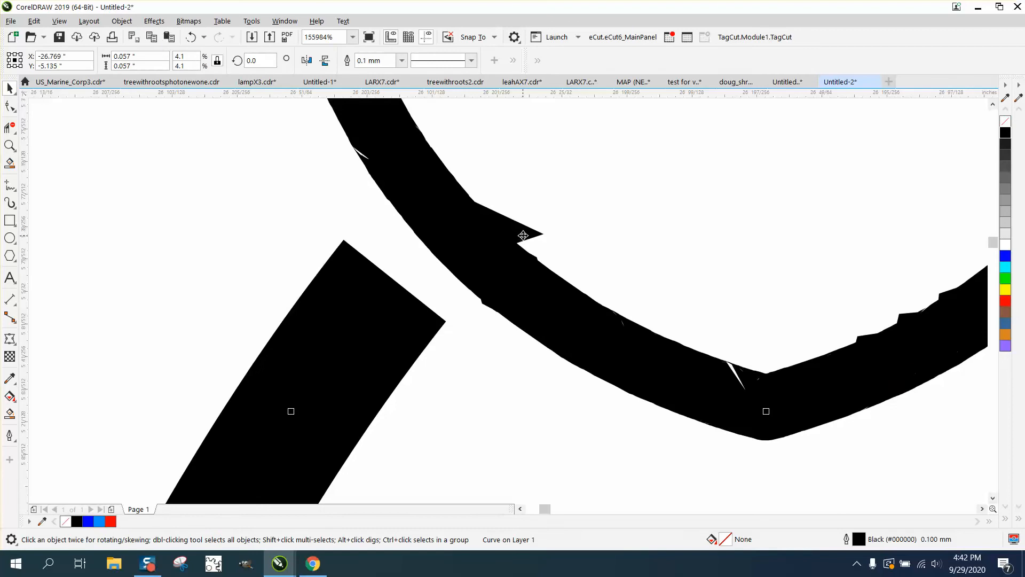
Delete the cluster of nodes causing the spike on the shield's lower-left curve
key("F10")
left_click(529, 258)
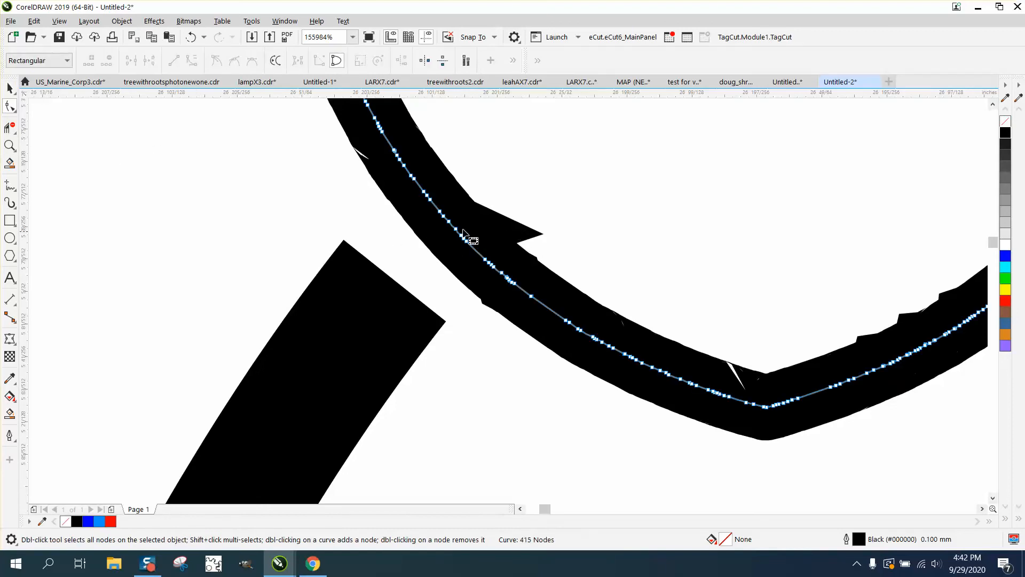
left_click_drag(435, 207, 528, 307)
key("Delete")
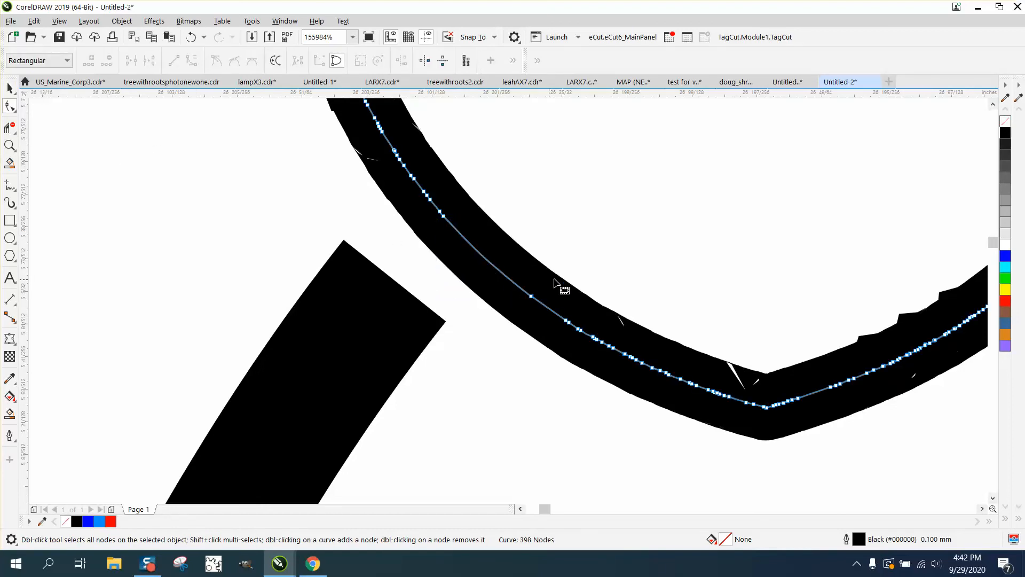
Delete surplus nodes on both sides of the shield's bottom point and further up its left curve
left_click_drag(704, 355, 748, 414)
key("Delete")
left_click_drag(854, 302, 929, 389)
key("Delete")
scroll(668, 344, "down", 2)
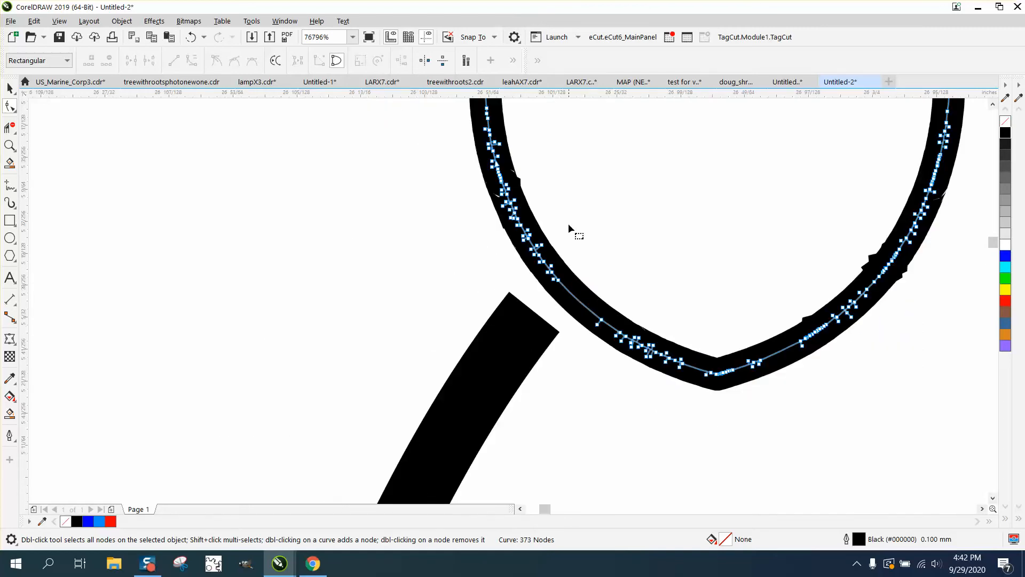
left_click_drag(460, 219, 458, 220)
key("Delete")
scroll(461, 219, "down", 2)
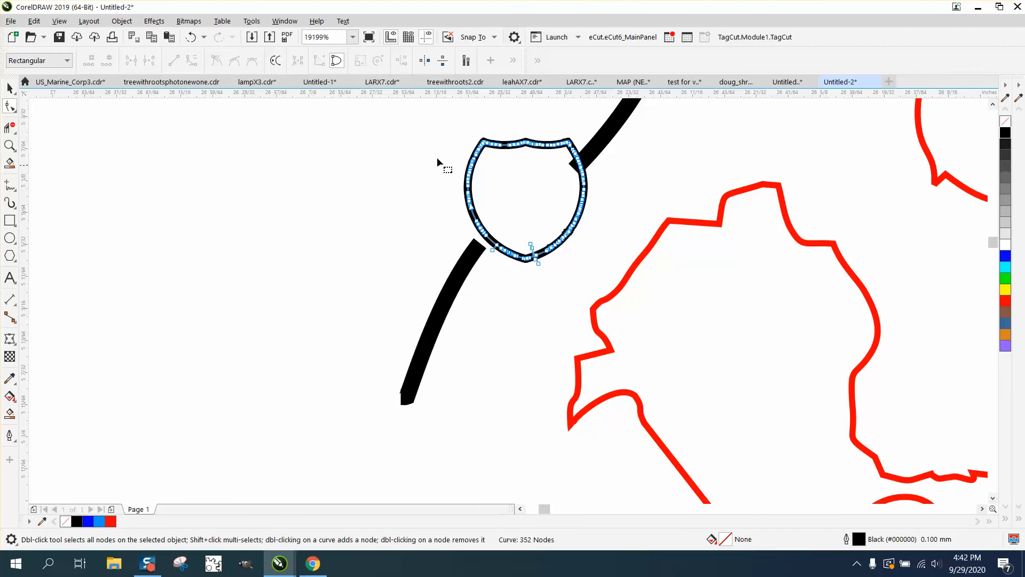
Try smoothing all nodes of the shield outline with a curve smoothness of 20, then undo it
left_click_drag(437, 119, 630, 278)
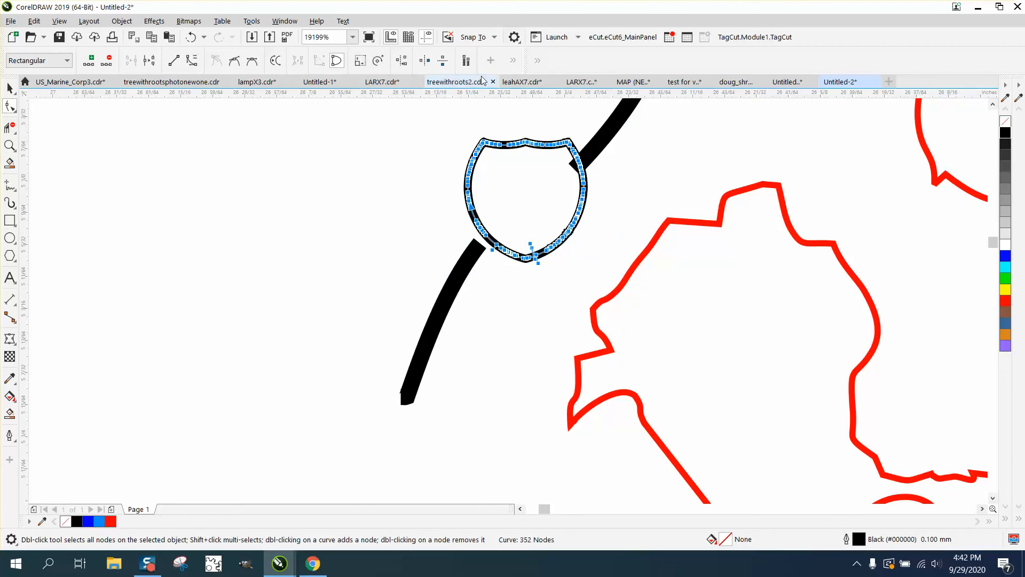
left_click(514, 60)
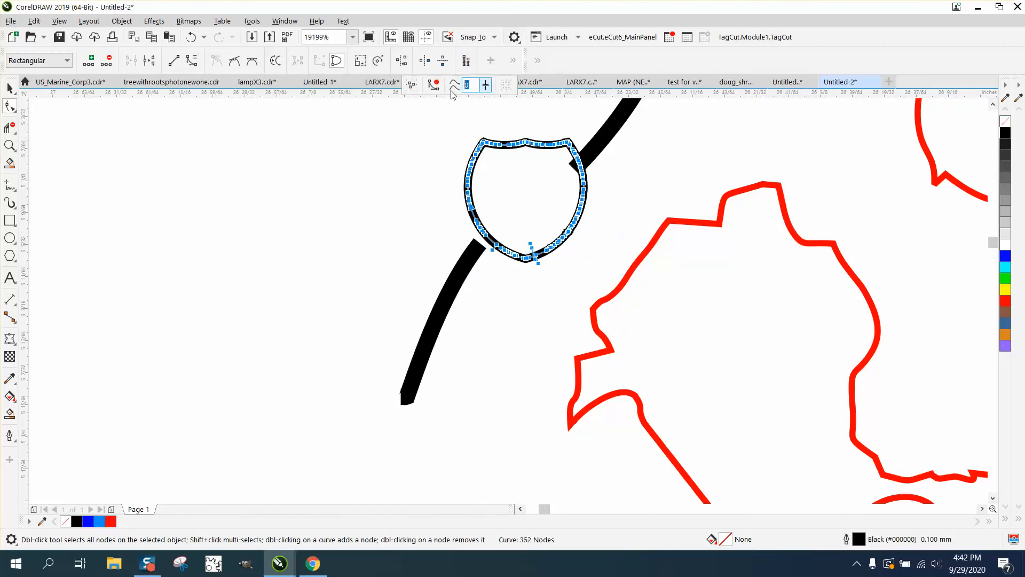
type("20")
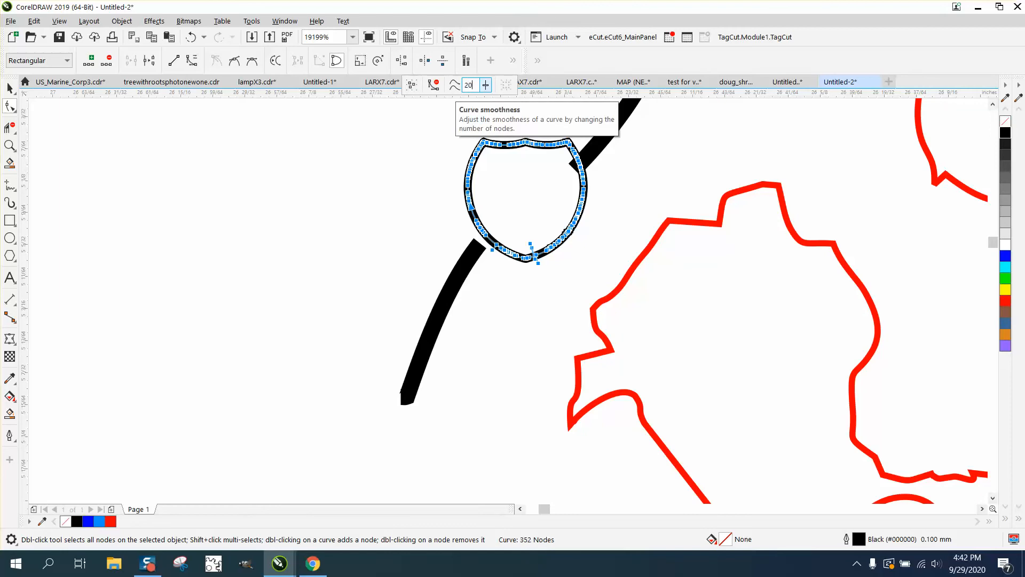
key("Return")
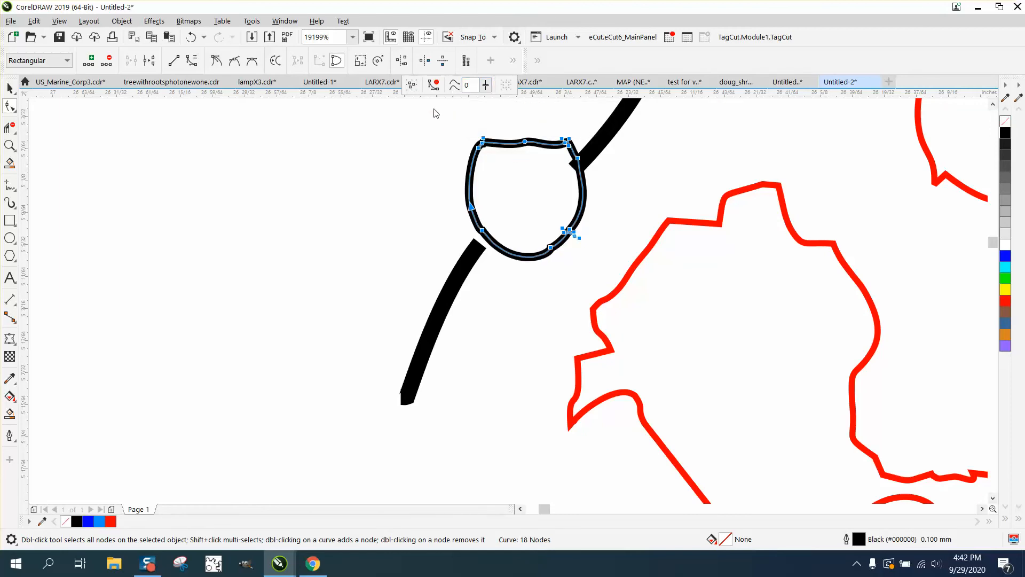
left_click(189, 37)
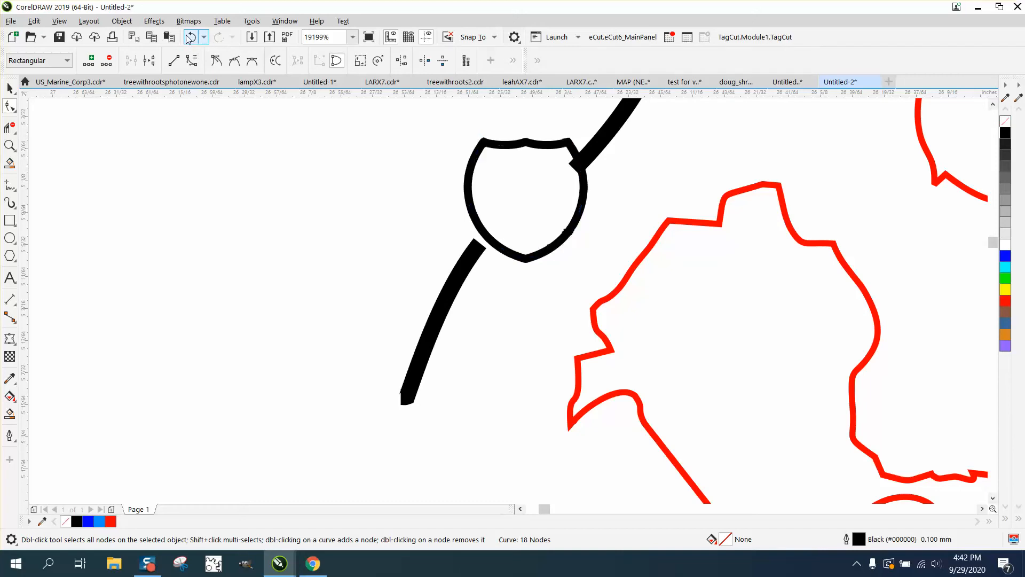
Delete the dense run of nodes along the jagged lower-right curve of the shield outline
left_click(10, 128)
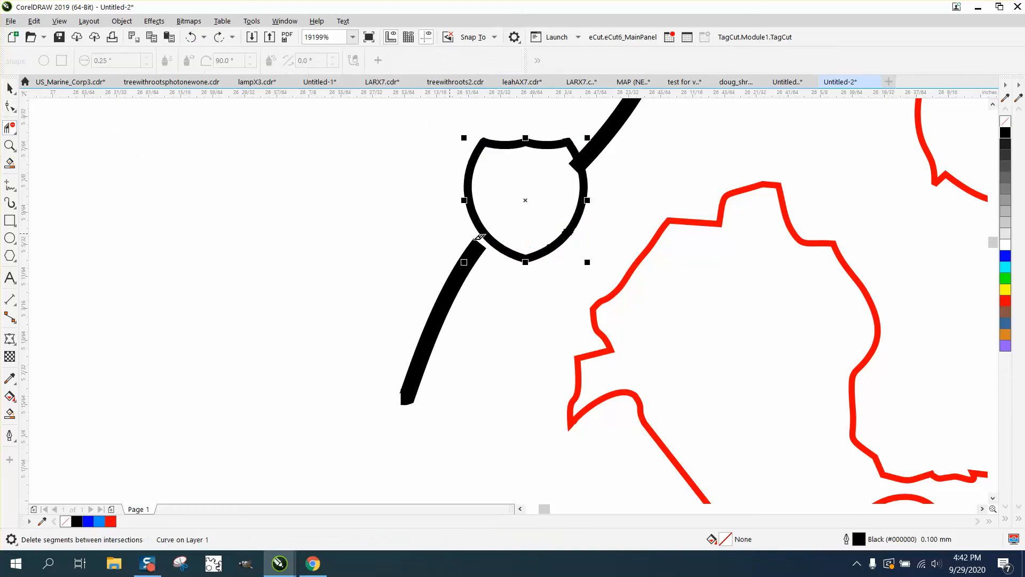
left_click(10, 146)
left_click_drag(536, 199, 657, 281)
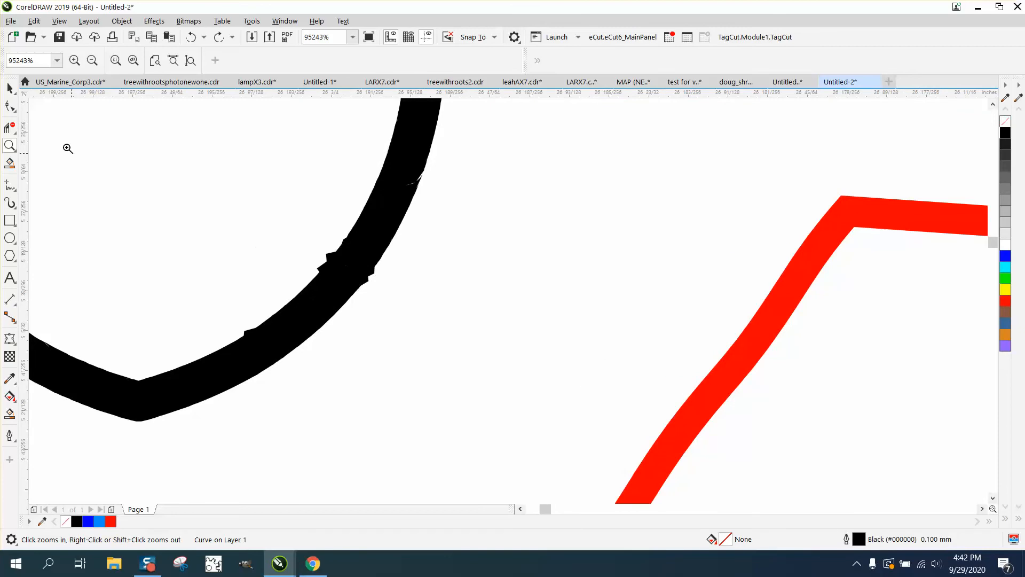
left_click(12, 108)
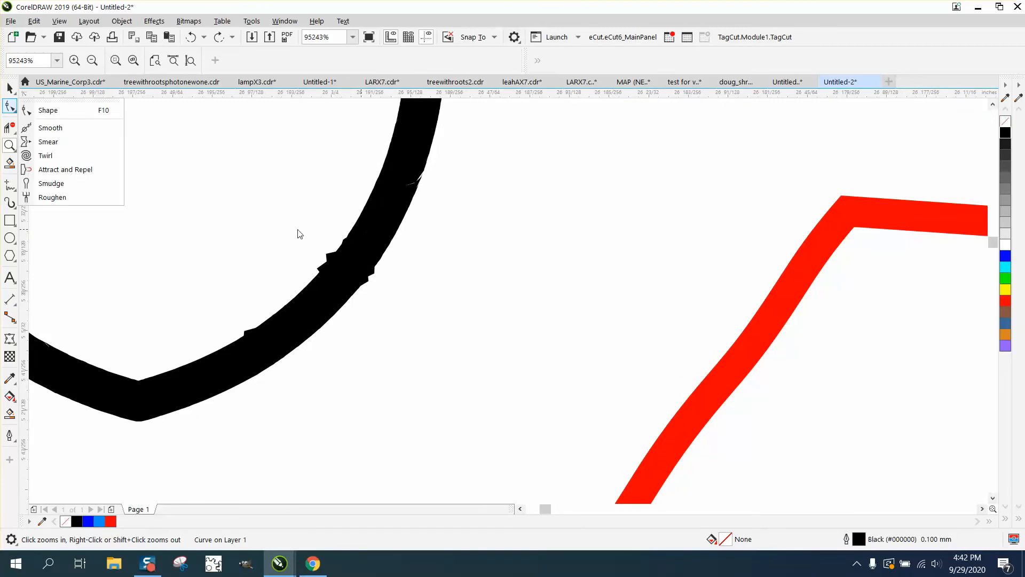
left_click(47, 110)
left_click_drag(208, 240, 439, 359)
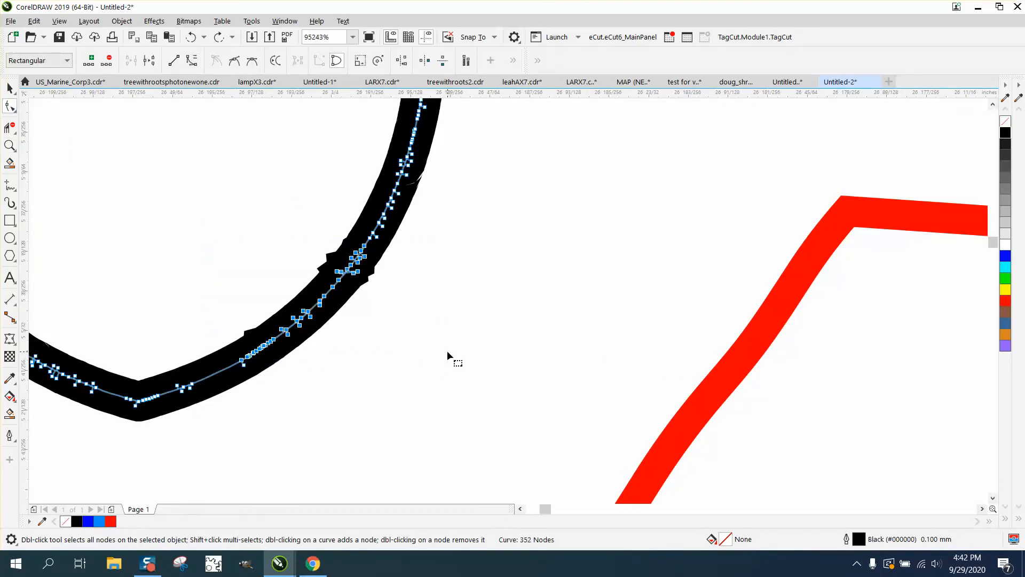
key("Delete")
Delete the remaining clustered nodes just right of the shield's bottom point and along the curve to its left
scroll(455, 326, "down", 2)
scroll(463, 293, "down", 2)
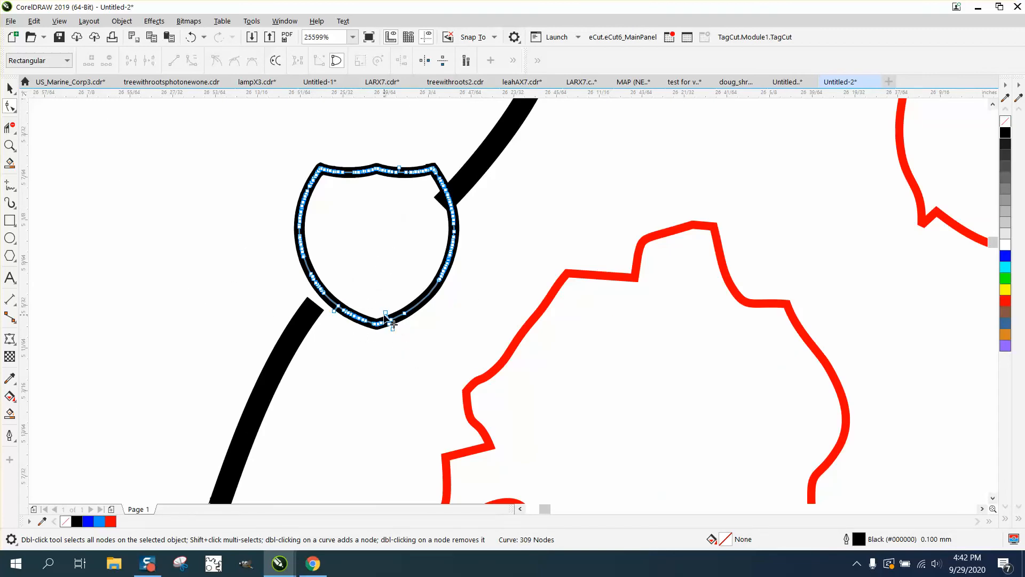
left_click(9, 145)
left_click(460, 360)
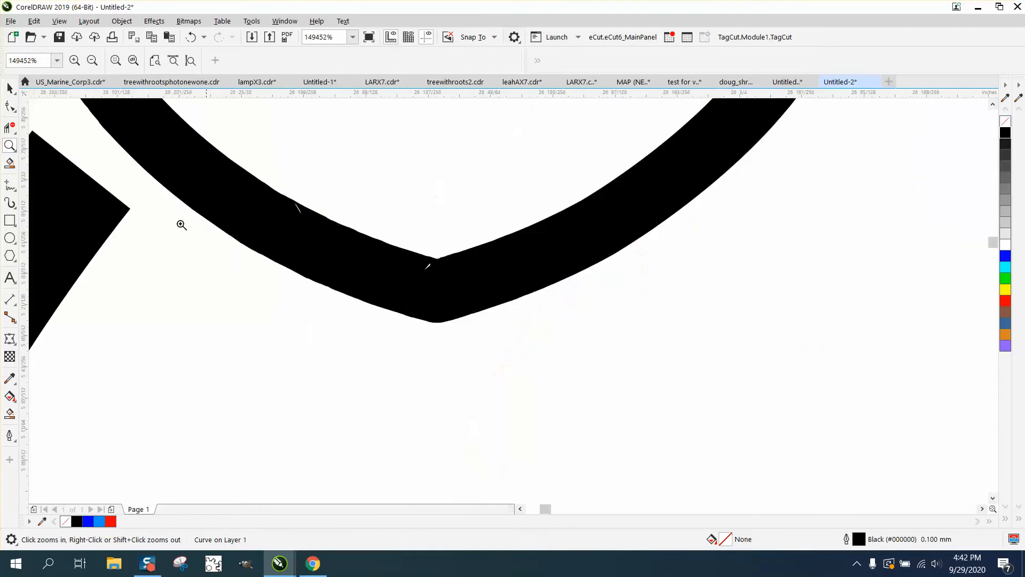
left_click(9, 106)
left_click_drag(480, 213, 574, 308)
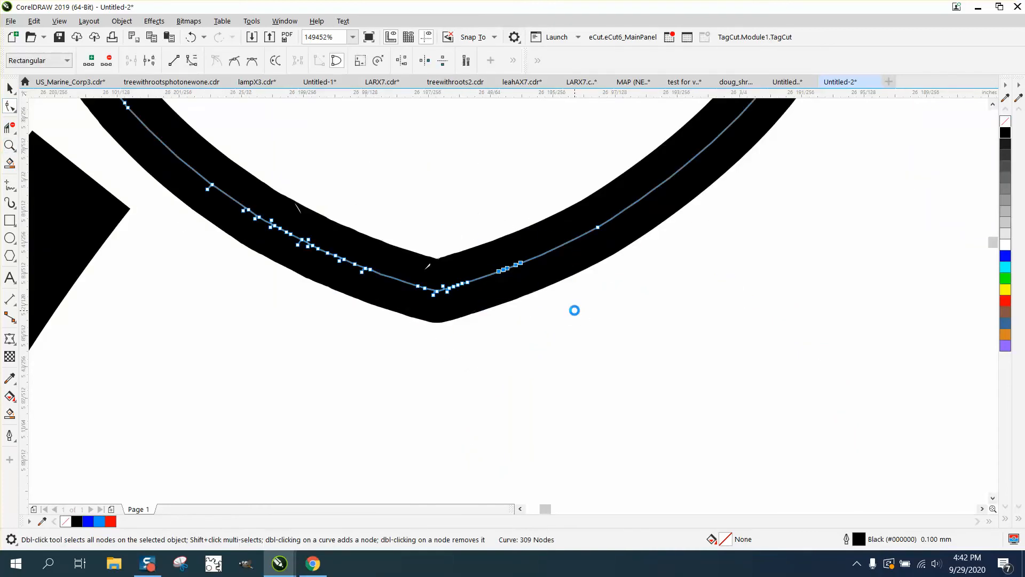
key("Delete")
left_click_drag(406, 203, 235, 298)
key("Delete")
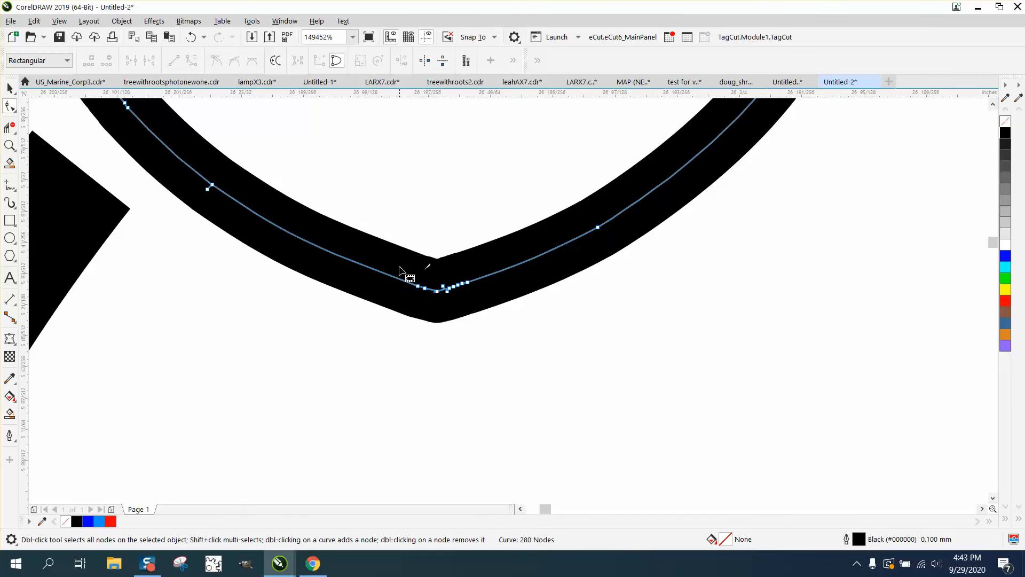
Delete the surplus nodes on both sides of the shield's bottom point and one at the point itself
double_click(418, 286)
left_click_drag(446, 280, 488, 315)
key("Delete")
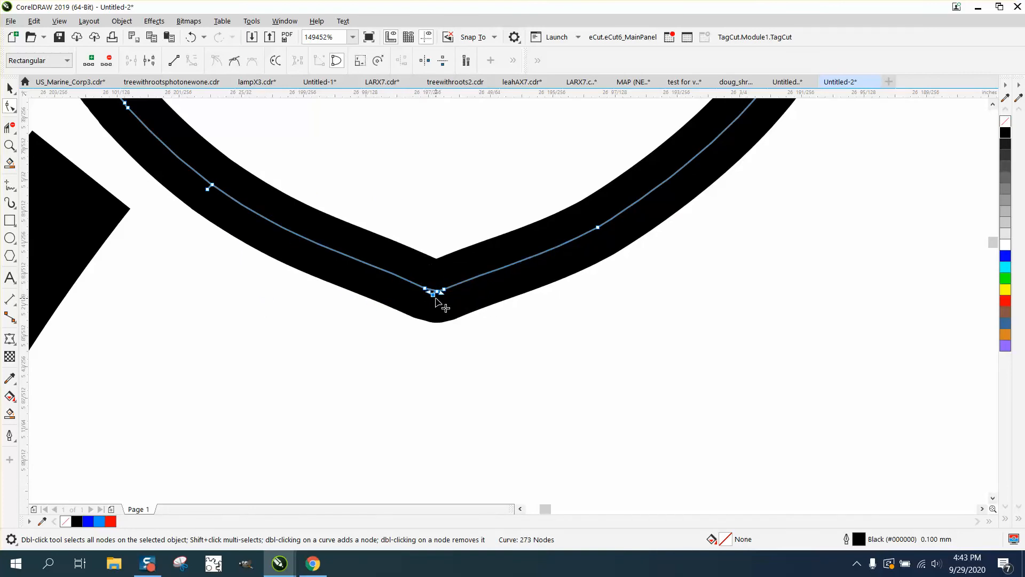
double_click(436, 292)
scroll(428, 300, "down", 2)
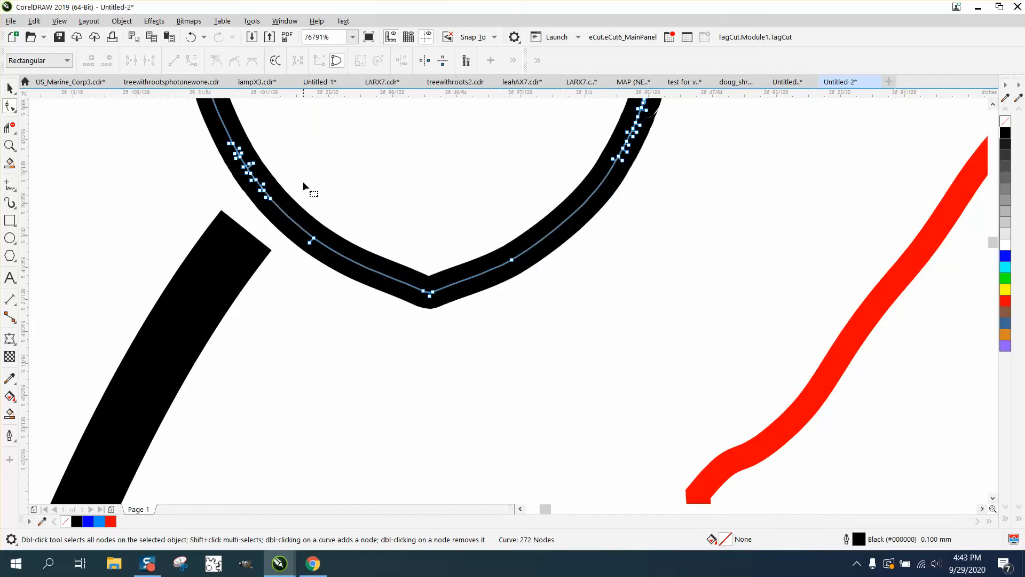
Delete the clustered nodes along the shield's lower-left curve and the dense run along its lower-right curve
left_click_drag(203, 206, 185, 210)
key("Delete")
scroll(676, 180, "down", 2)
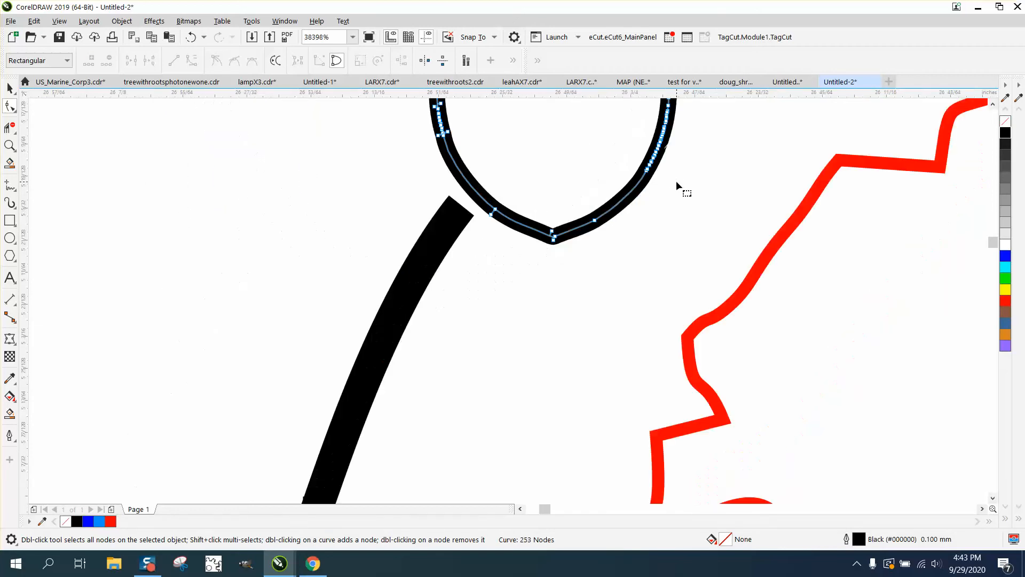
left_click_drag(684, 136, 620, 187)
key("Delete")
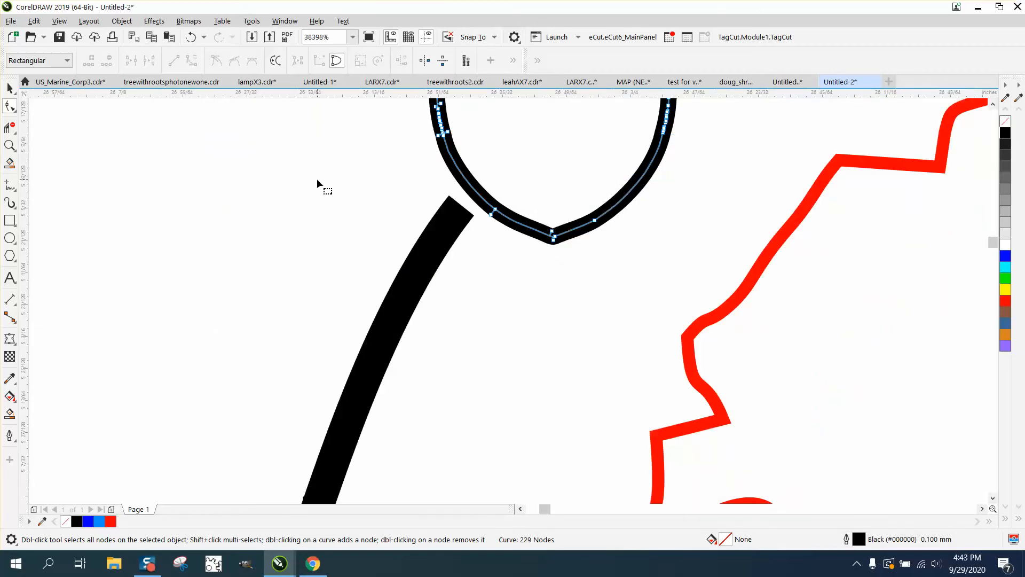
Shift the shield slightly and move the thick road line so its segments meet the shield outline
left_click(11, 85)
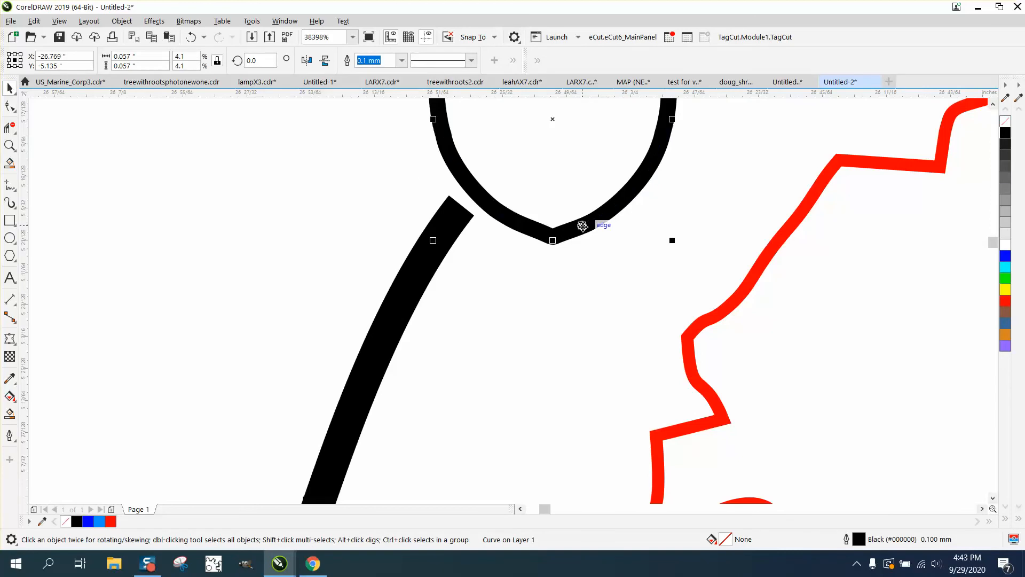
scroll(571, 230, "down", 2)
left_click_drag(588, 218, 589, 225)
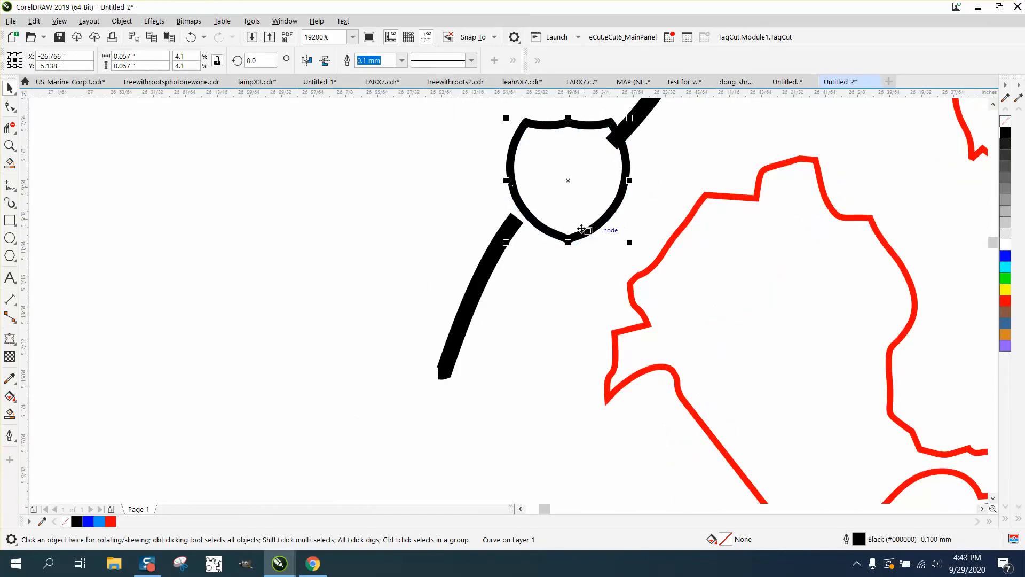
left_click_drag(516, 231, 528, 226)
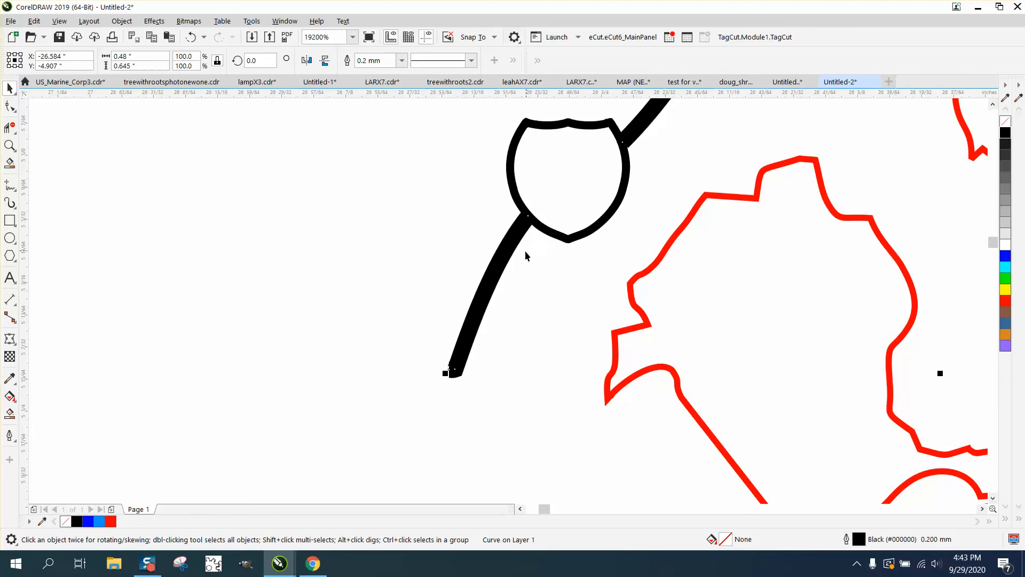
Look up the route number in the red-framed sign on the reference map and add the text "9" beside the traced map
scroll(335, 308, "down", 6)
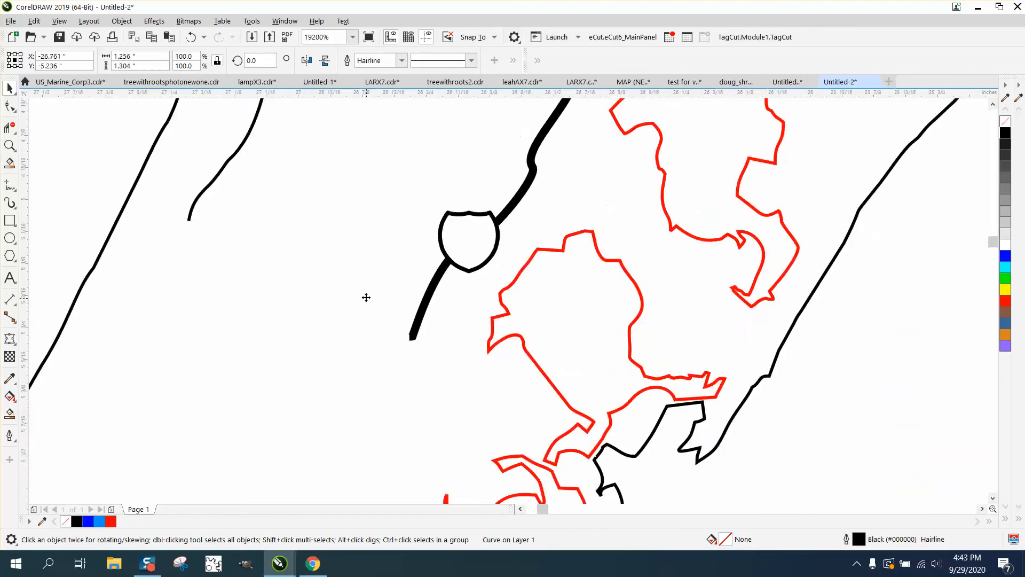
scroll(377, 289, "down", 2)
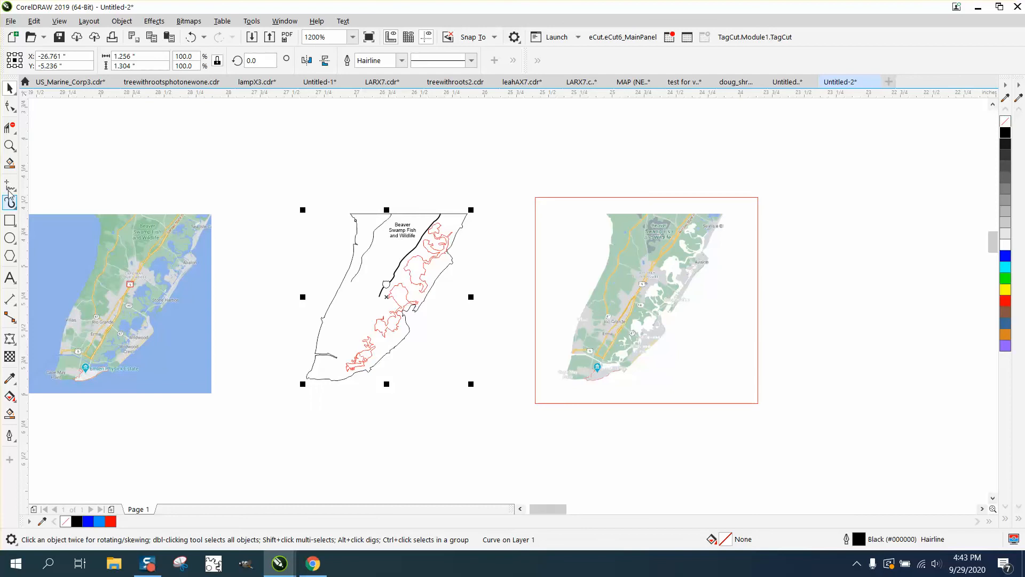
left_click(10, 145)
scroll(120, 282, "up", 8)
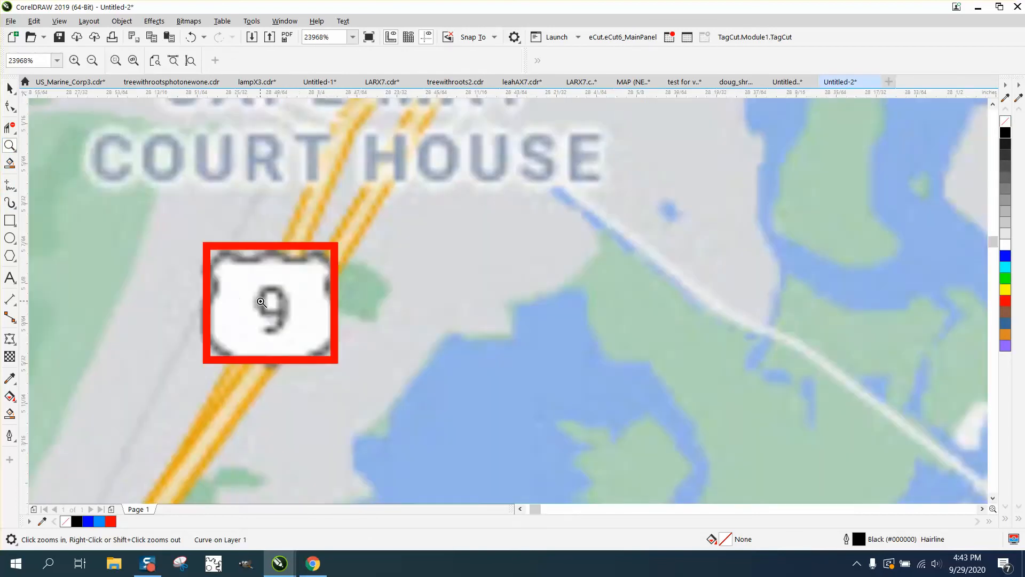
scroll(262, 300, "down", 3)
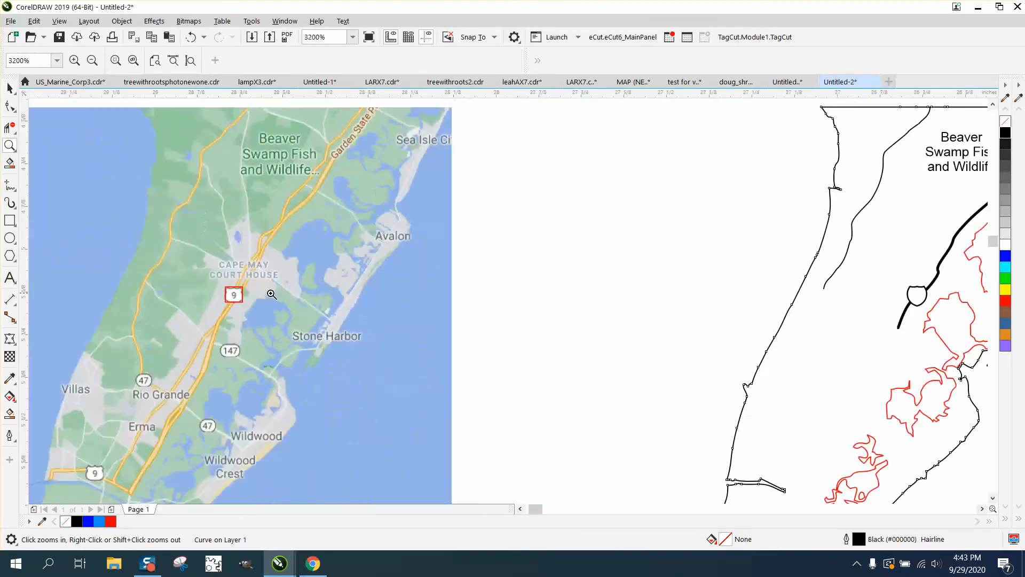
scroll(267, 294, "down", 3)
scroll(406, 297, "down", 3)
left_click(10, 277)
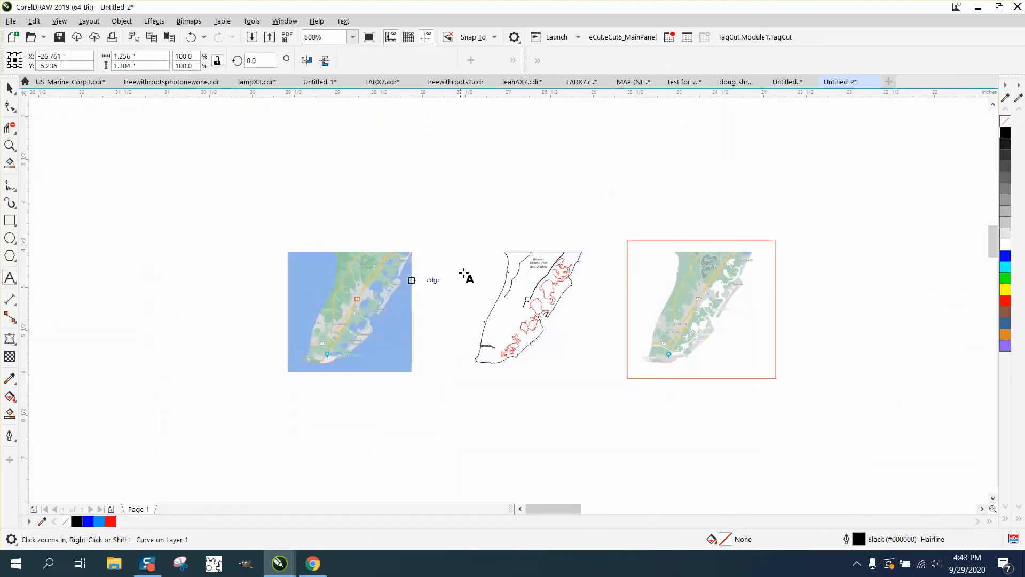
left_click(477, 264)
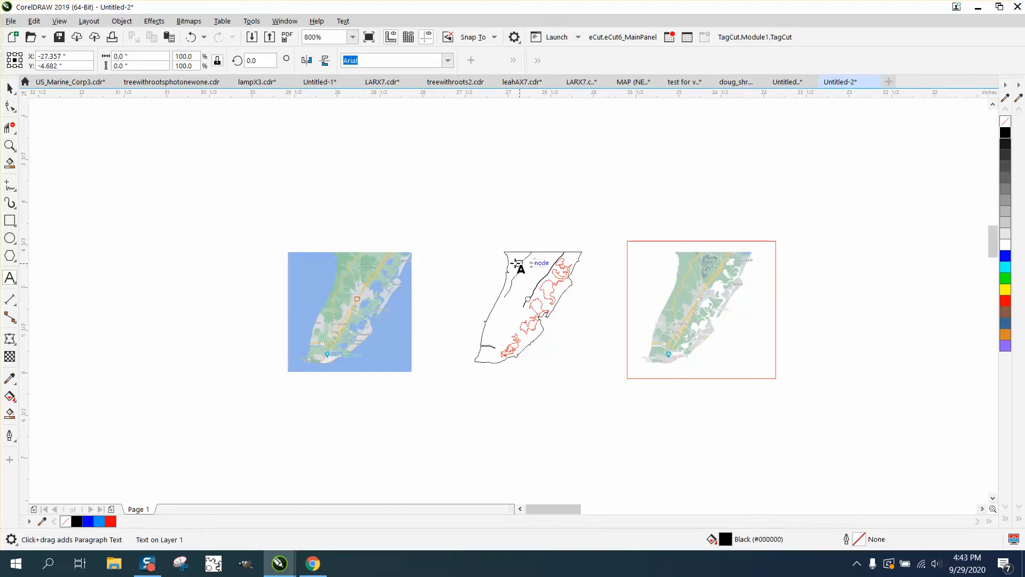
type("9")
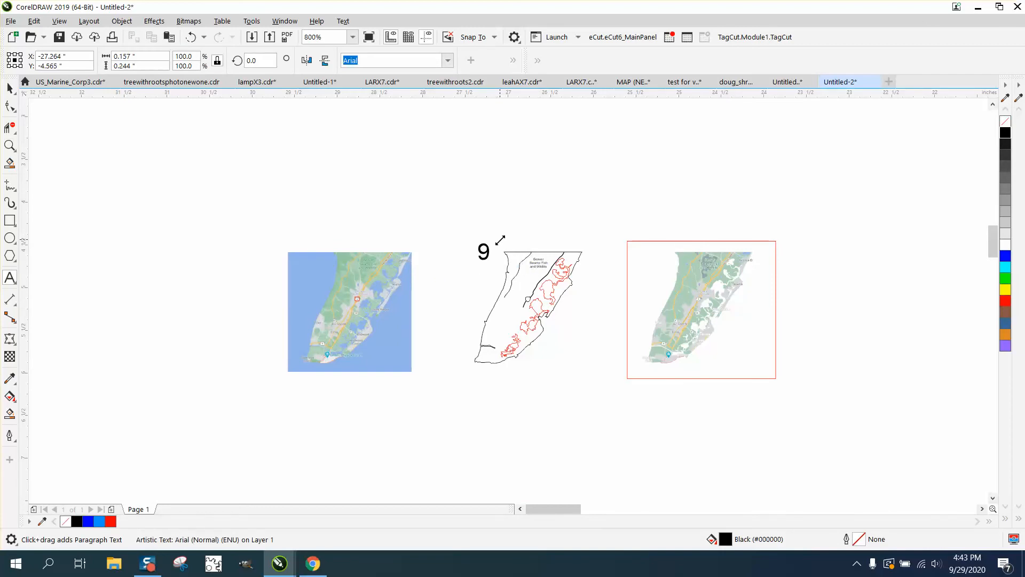
Scale the 9 down to about 0.017 by 0.026 inches and centre it inside the shield
left_click_drag(499, 235, 601, 342)
left_click(10, 88)
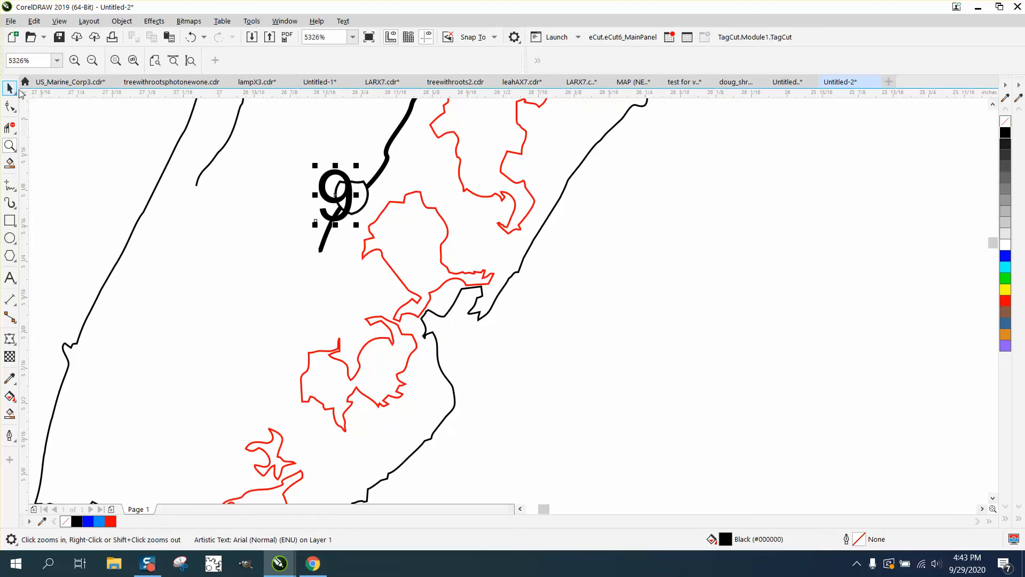
left_click_drag(357, 165, 350, 197)
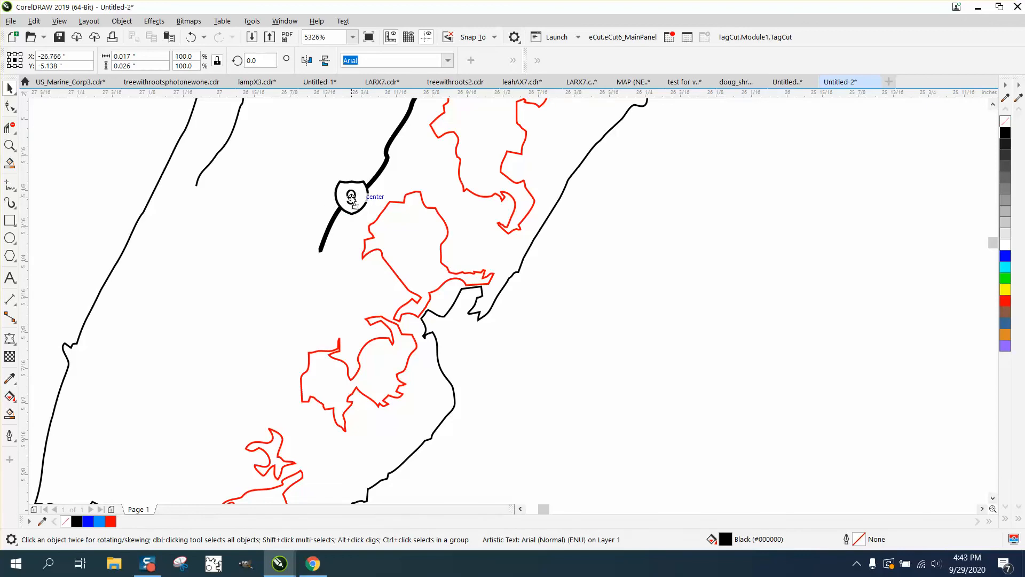
left_click(587, 247)
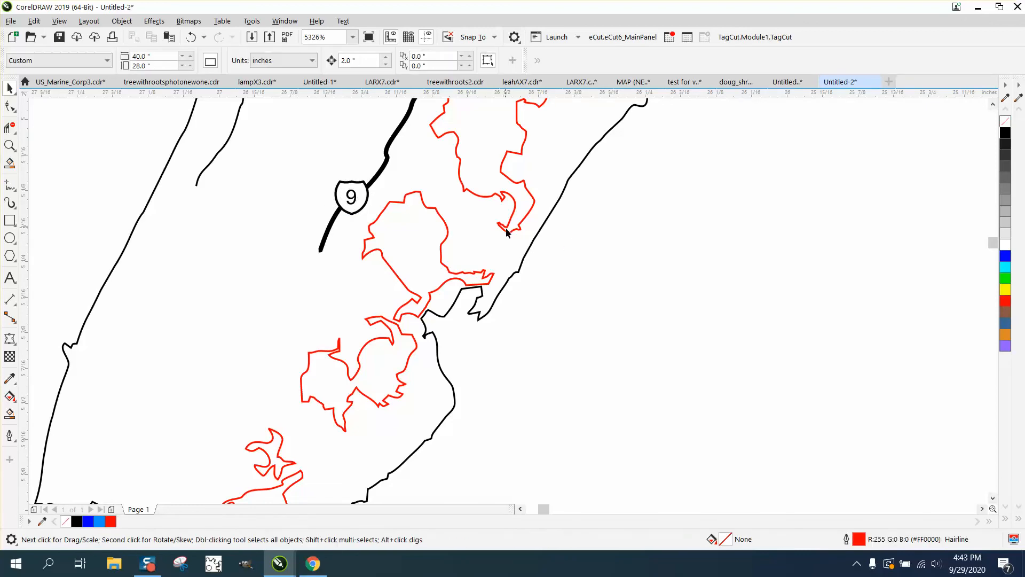
Move the blue reference map image into alignment behind the traced outlines
scroll(394, 262, "down", 2)
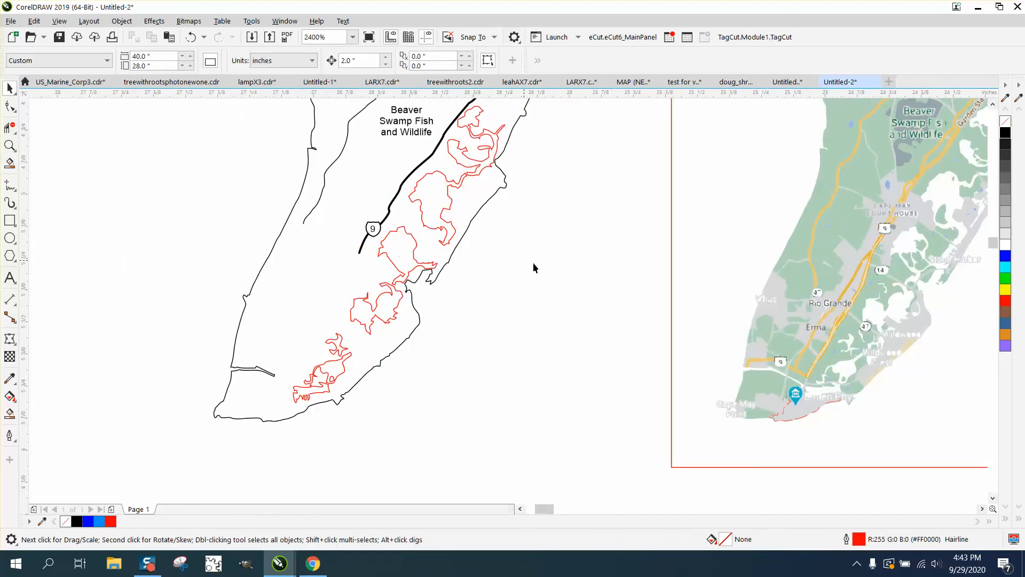
scroll(533, 267, "down", 2)
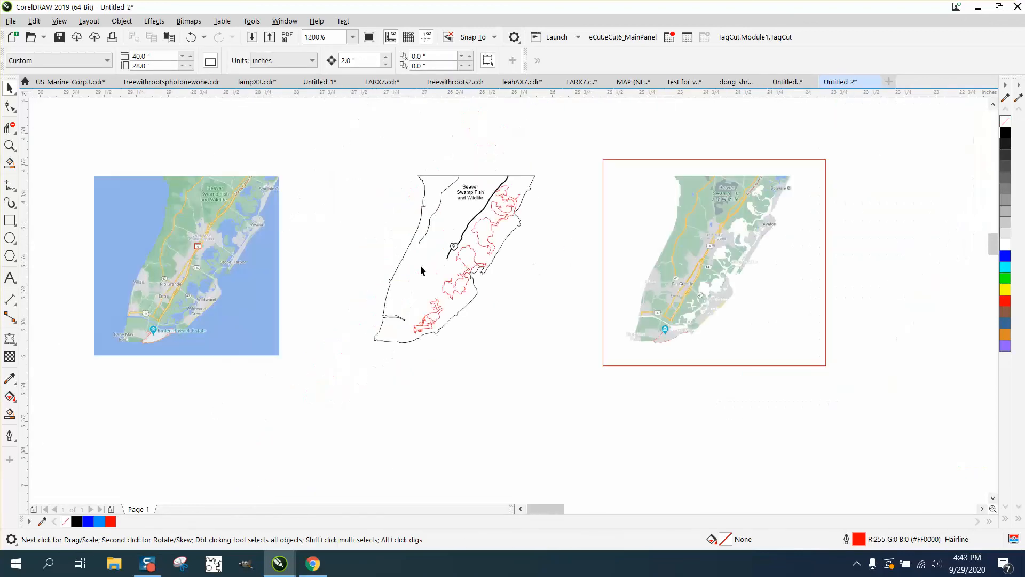
left_click(209, 242)
key("Right")
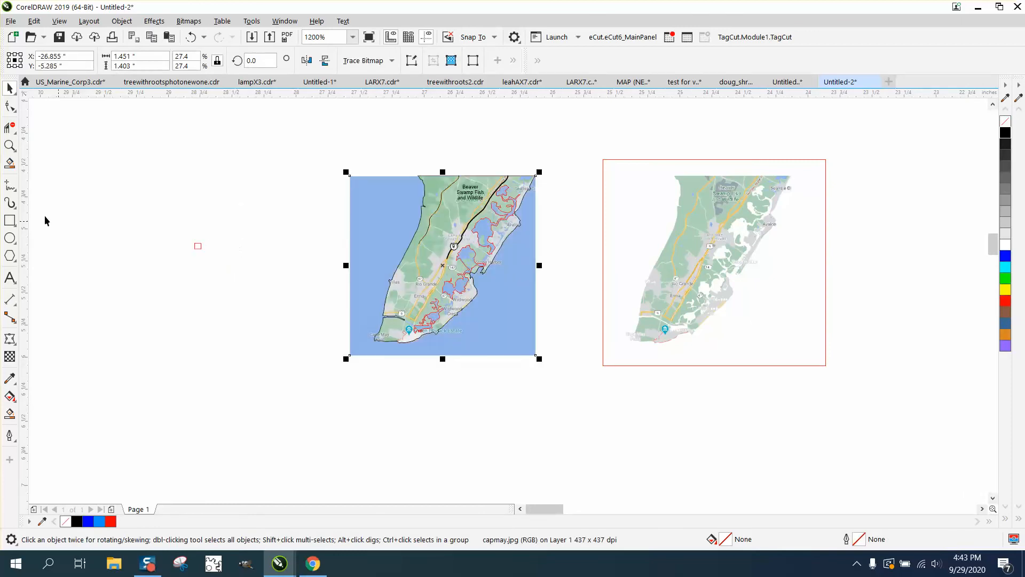
Trace the road freehand from the end of the thick line below the shield to its southern junction, about 0.256 by 0.486 inches
left_click(10, 145)
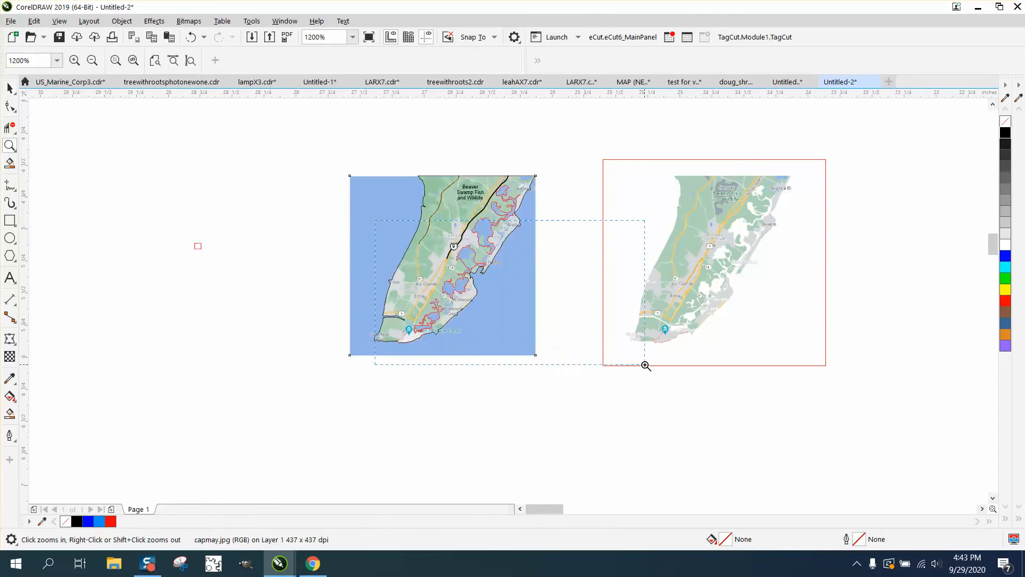
left_click_drag(646, 365, 646, 365)
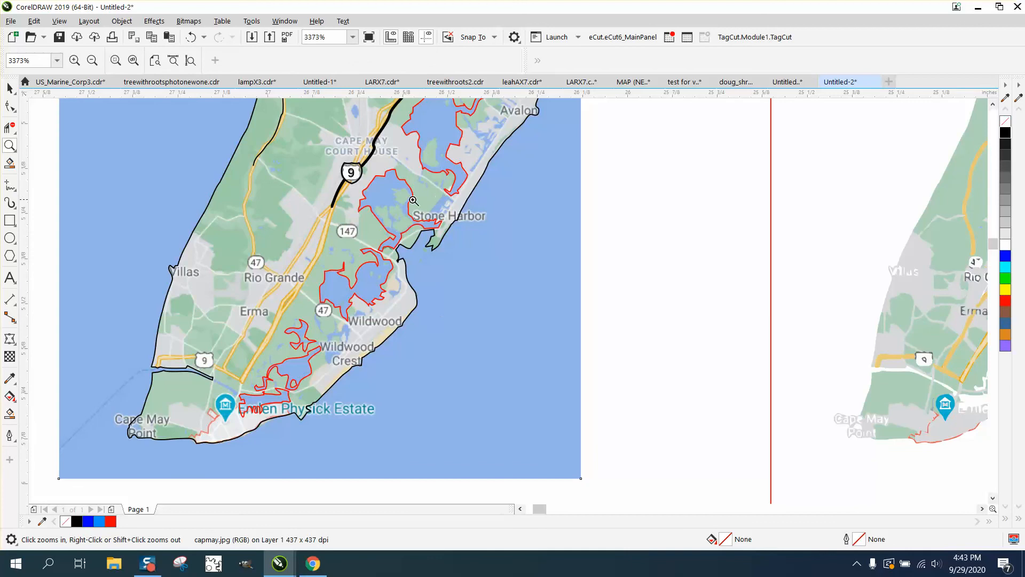
left_click(11, 106)
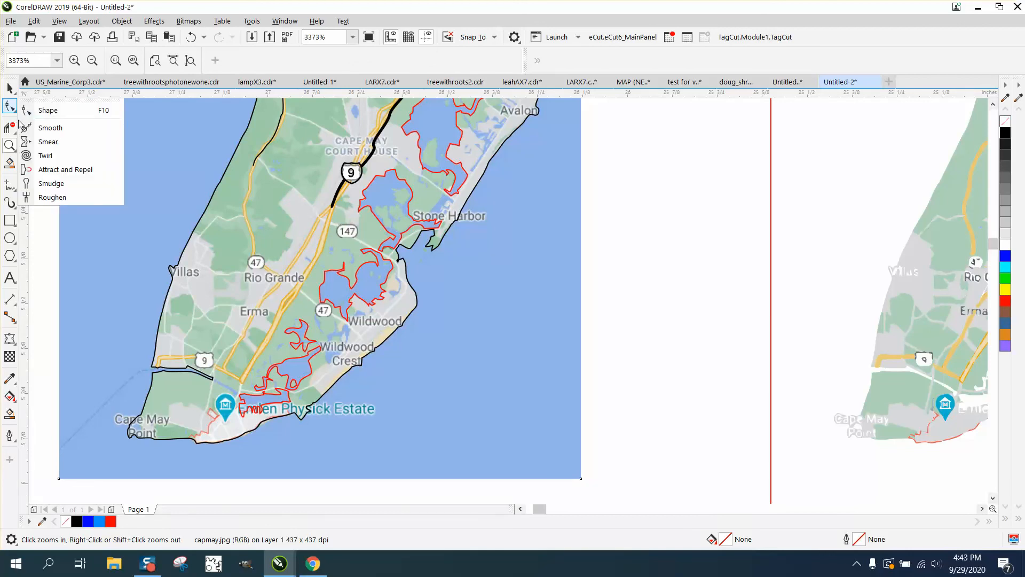
left_click(11, 187)
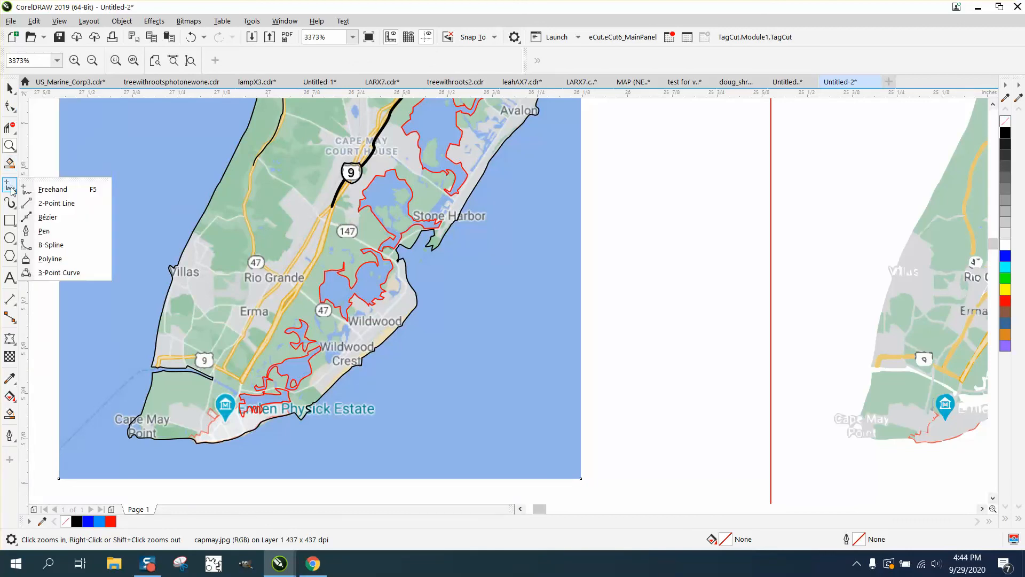
left_click(51, 185)
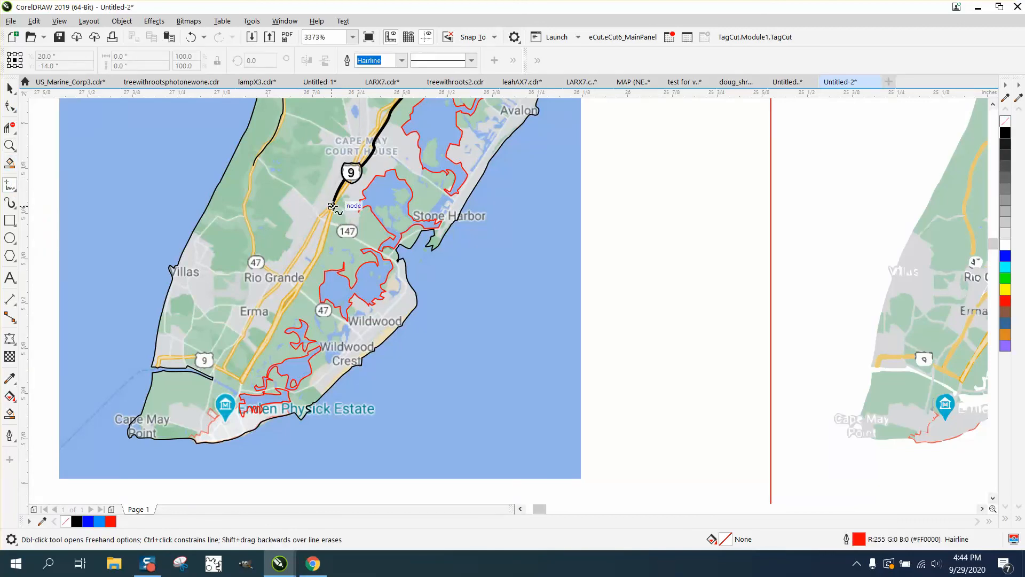
mouse_move(333, 206)
left_mouse_down()
mouse_move(310, 270)
mouse_move(242, 381)
left_mouse_up()
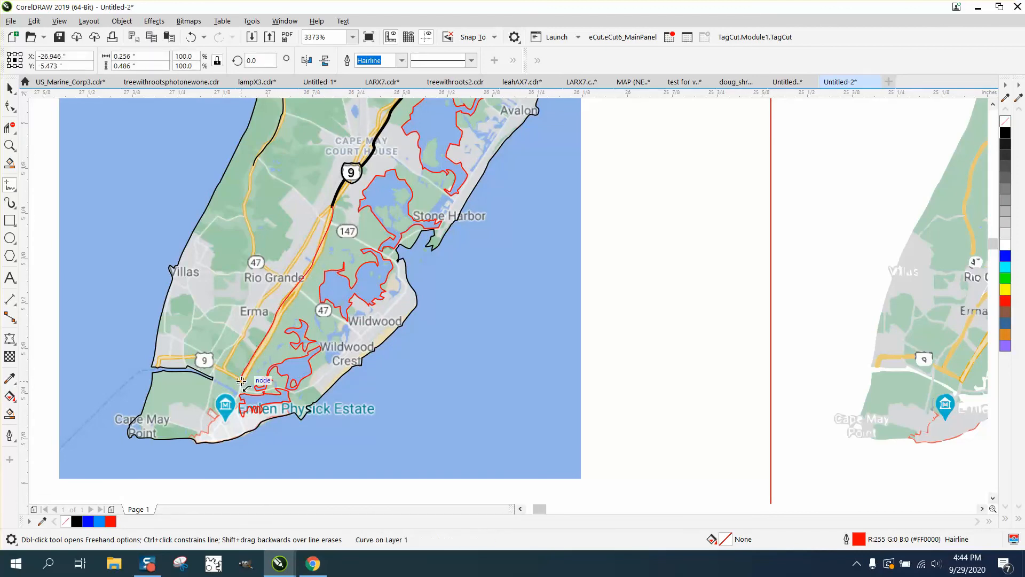
Set the outline colour of the newly traced road to black from the RGB palette
double_click(867, 540)
left_click(431, 217)
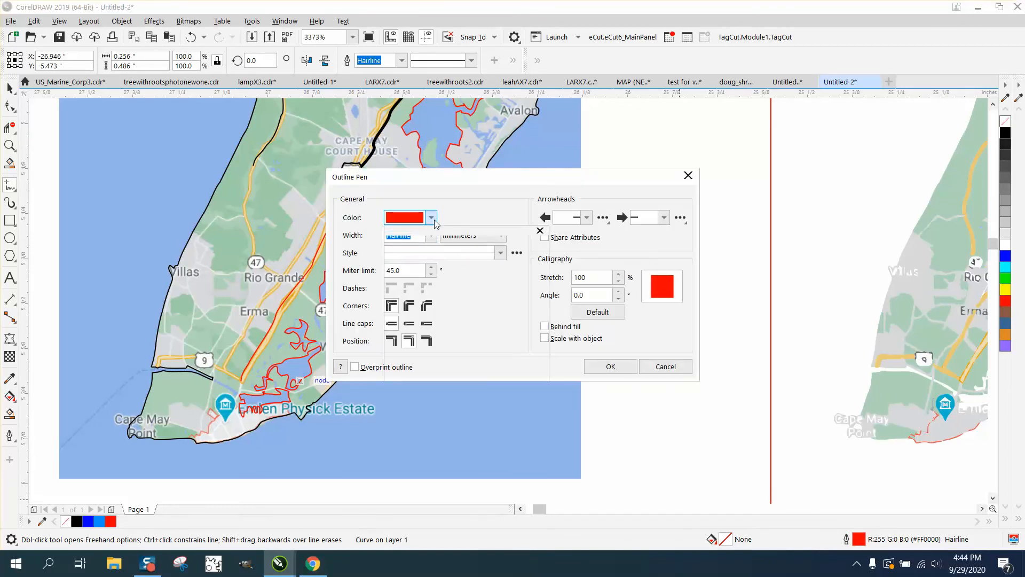
left_click(403, 280)
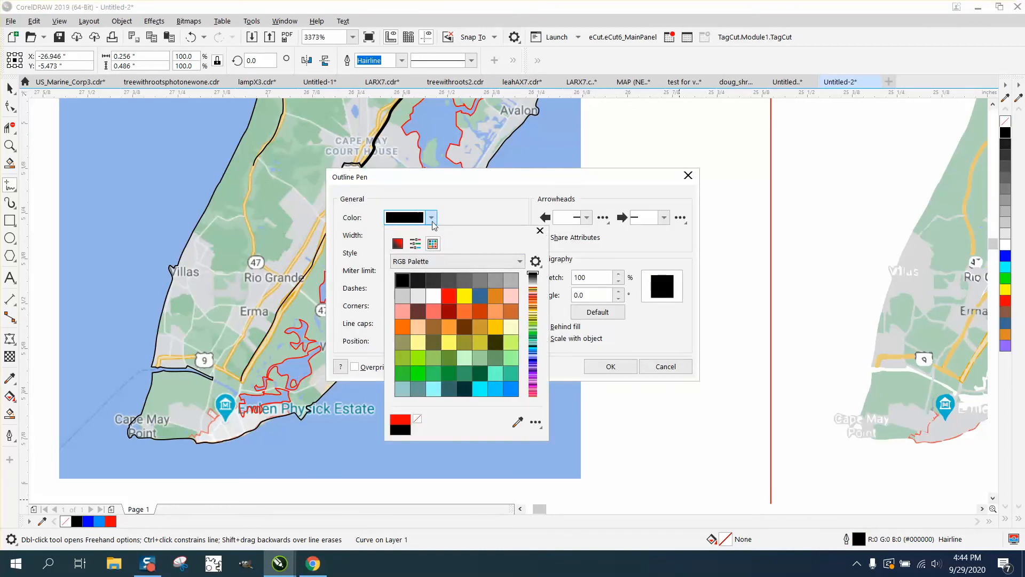
left_click(540, 231)
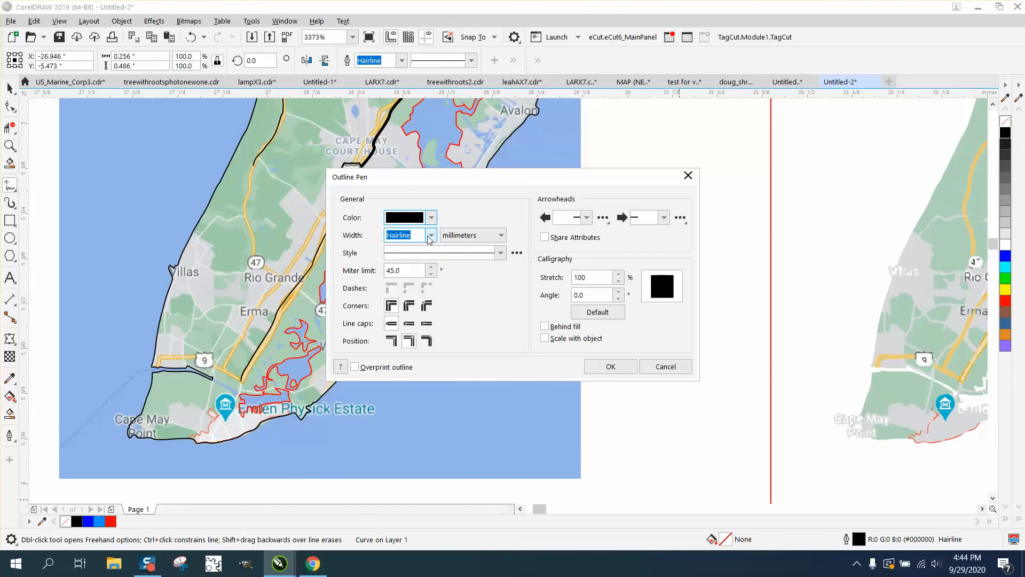
Try a 0.2 mm outline width on the new road, switch the width units to points and apply 0.5 pt
left_click(431, 236)
left_click(405, 277)
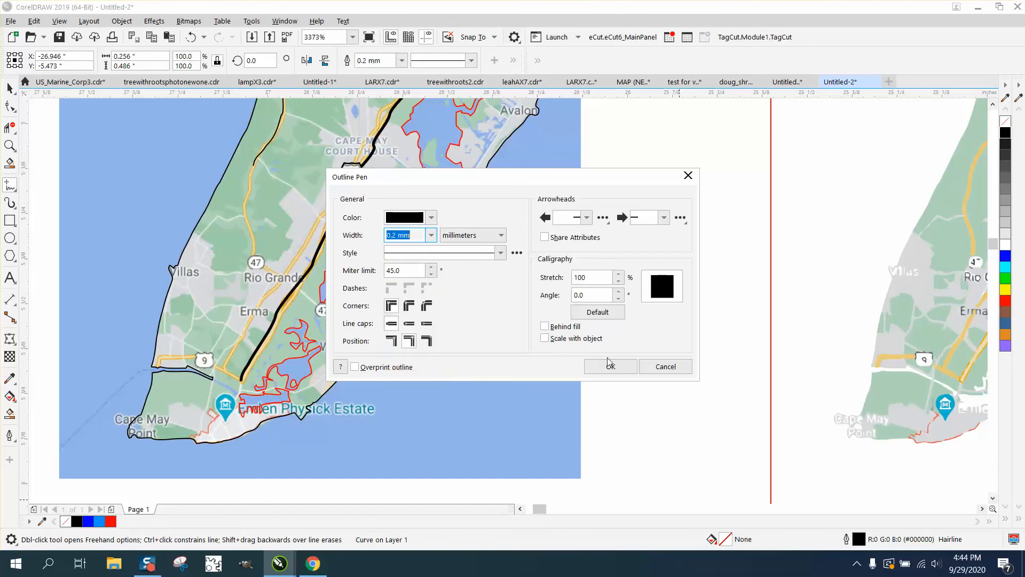
left_click(501, 235)
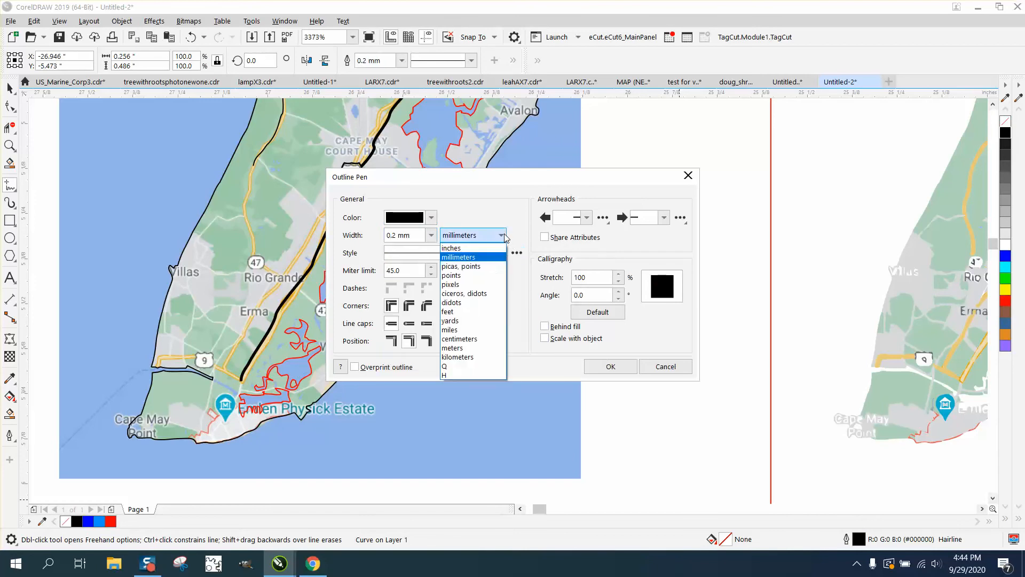
left_click(455, 275)
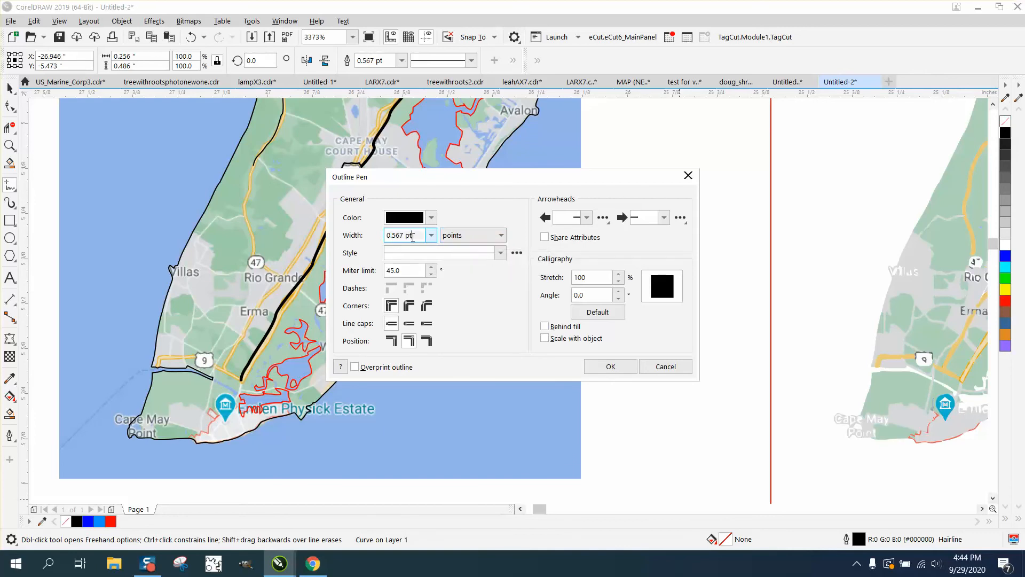
left_click_drag(415, 236, 387, 236)
left_click(431, 235)
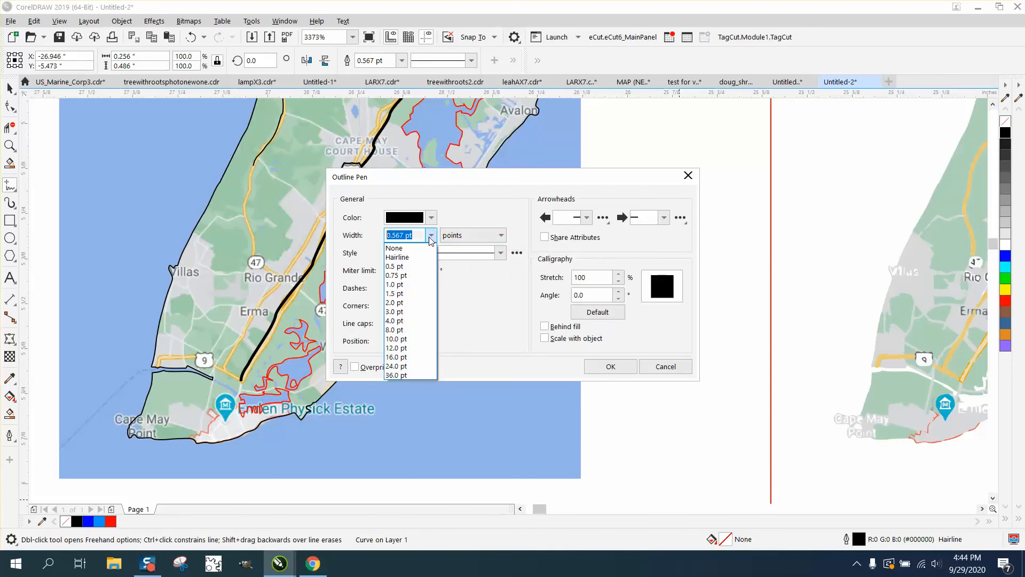
left_click(403, 270)
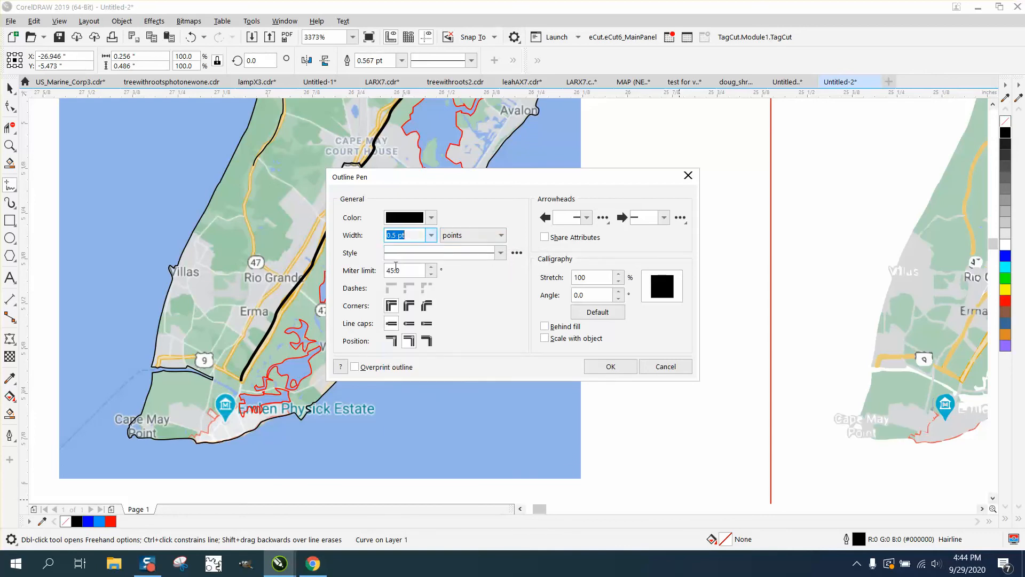
left_click(612, 366)
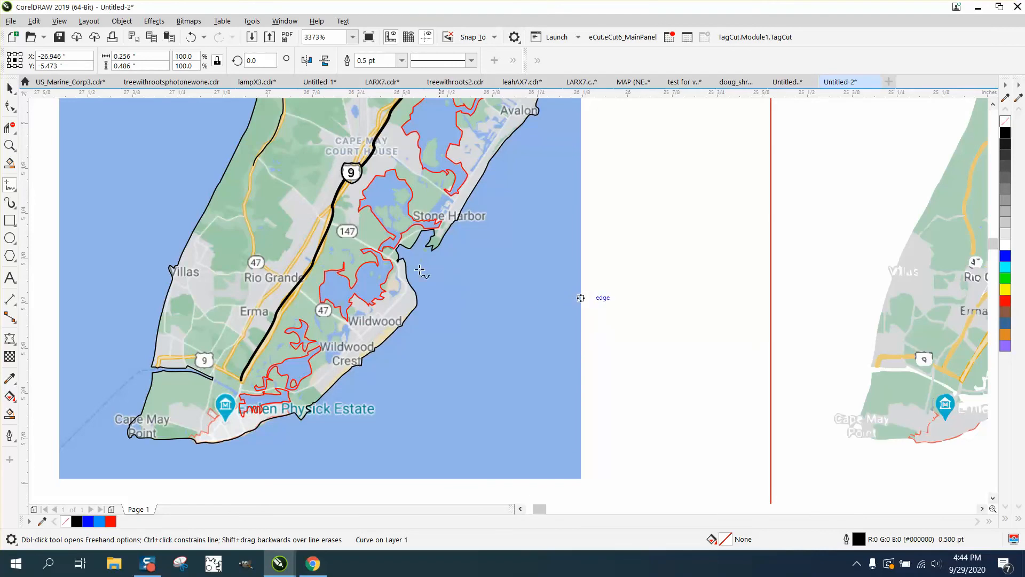
Move the end node of the upper thick road below the shield to meet the orange road on the reference image
left_click(10, 145)
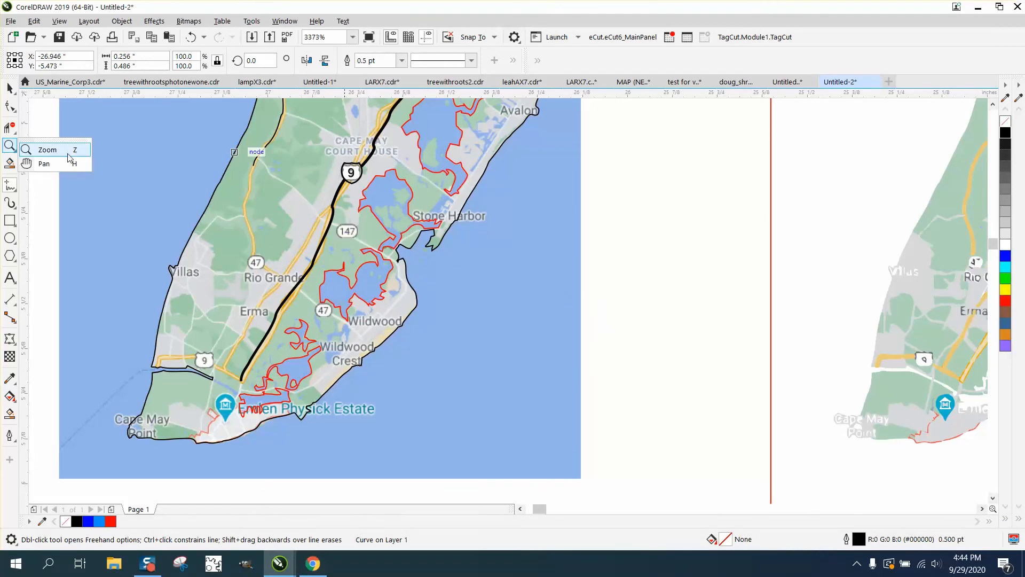
left_click(47, 150)
left_click_drag(326, 154, 457, 214)
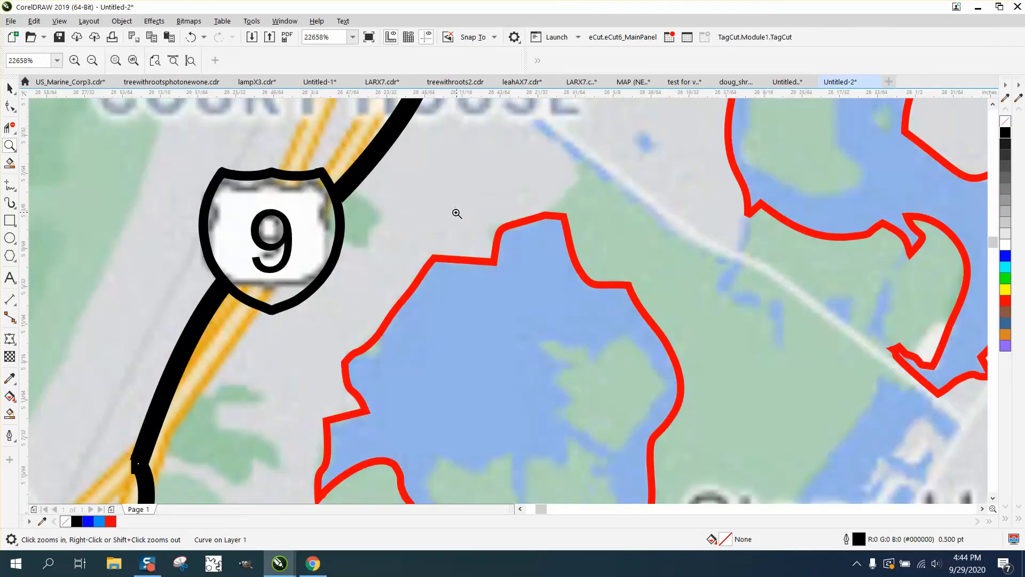
key("F10")
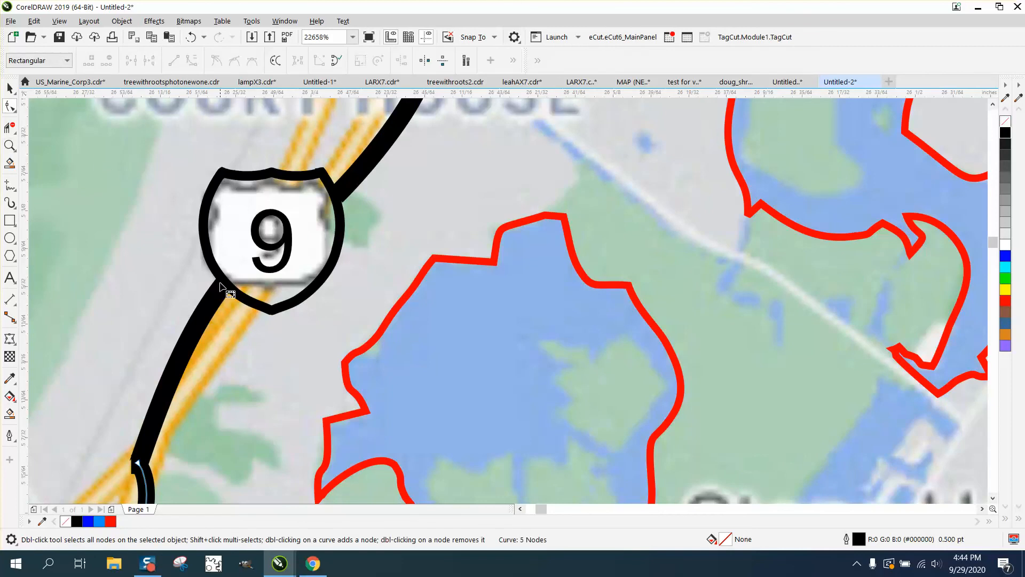
left_click(223, 294)
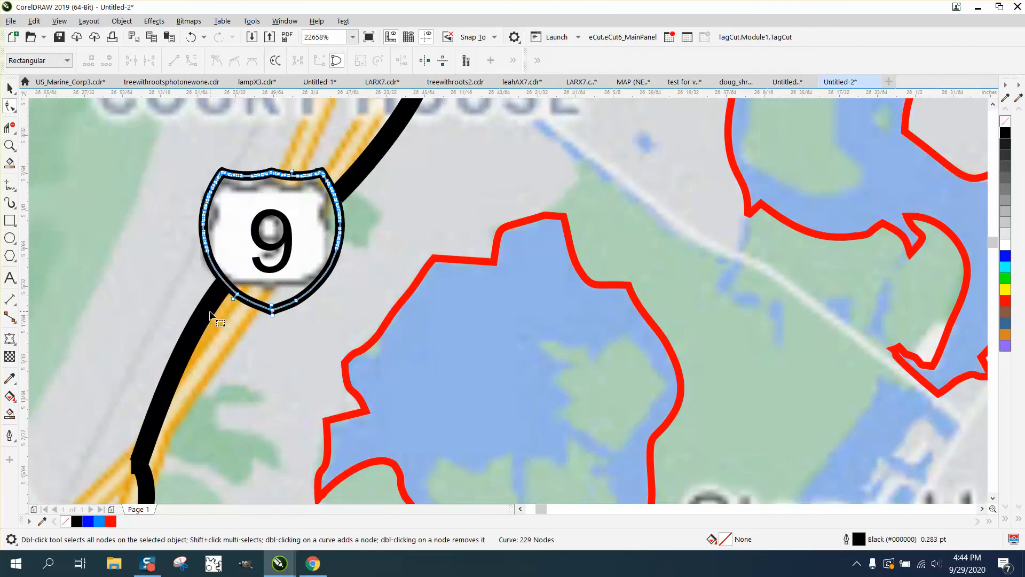
left_click(215, 298)
left_click_drag(225, 281, 248, 295)
scroll(186, 414, "down", 3)
scroll(228, 413, "down", 5)
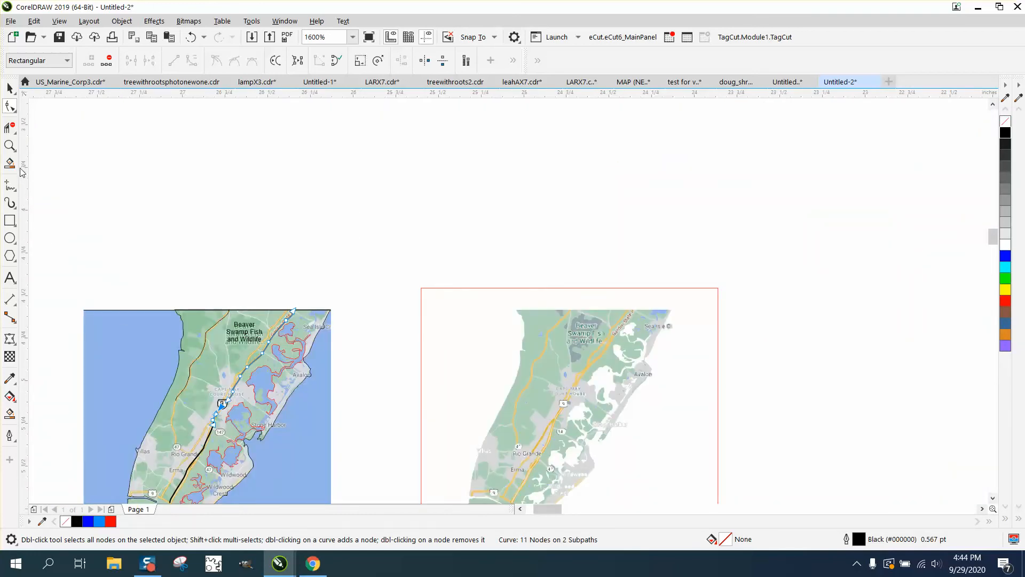
Reshape the black road southwest of Wildwood by moving its segments, nodes and southern endpoint onto the orange road beneath
left_click(10, 145)
right_click(213, 277)
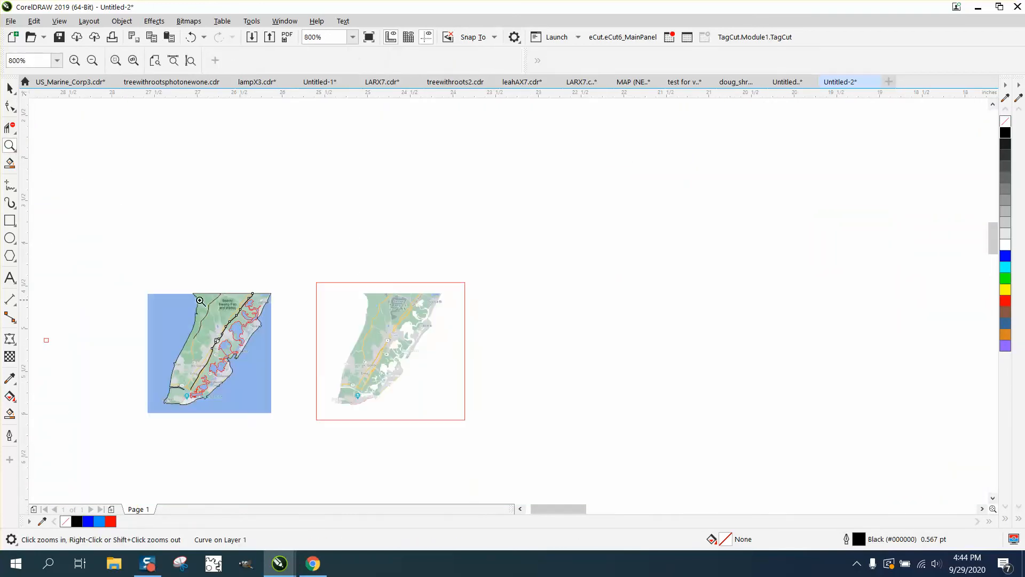
left_click_drag(310, 399, 311, 399)
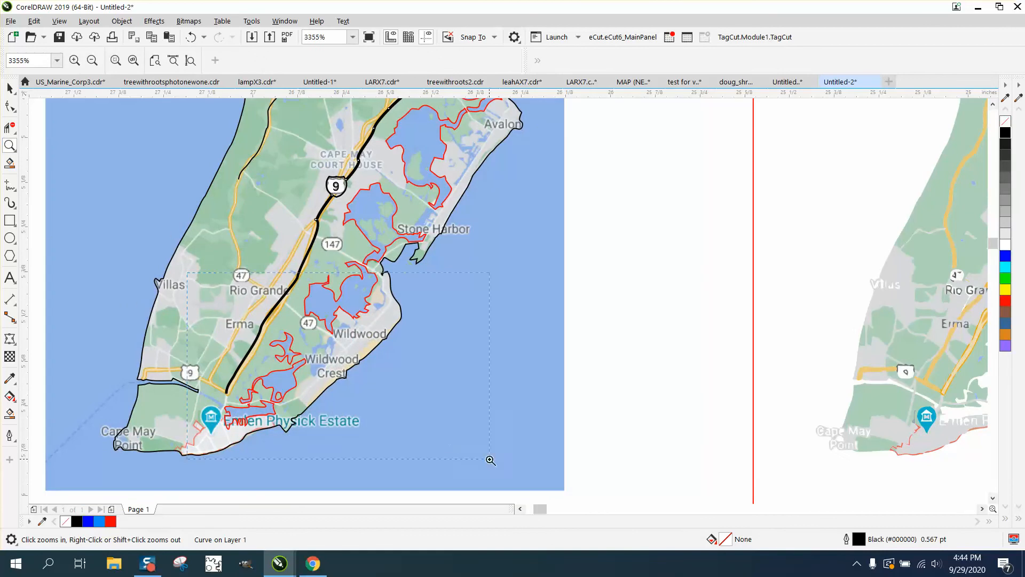
left_click_drag(491, 460, 490, 460)
left_click(10, 105)
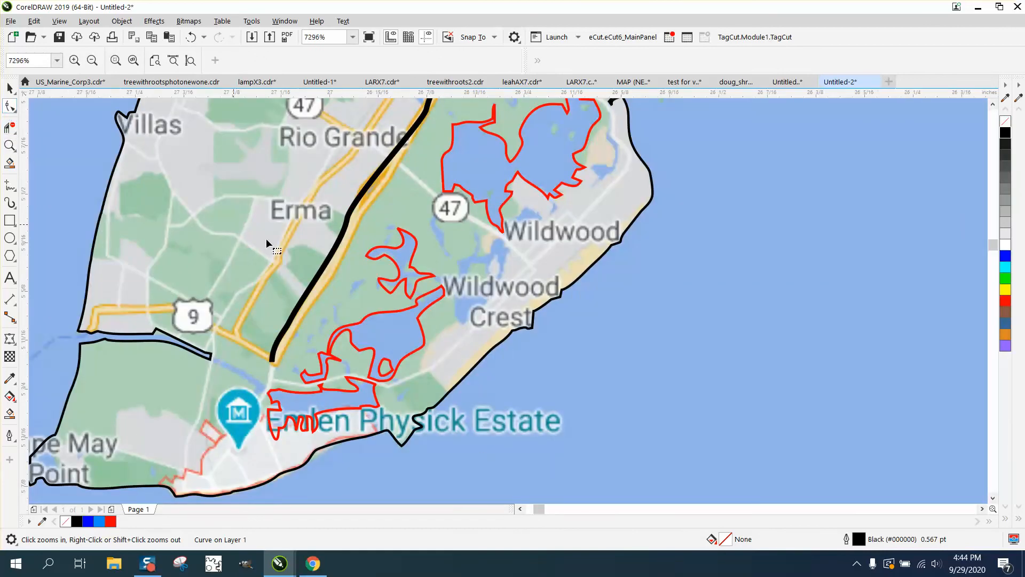
left_click(338, 249)
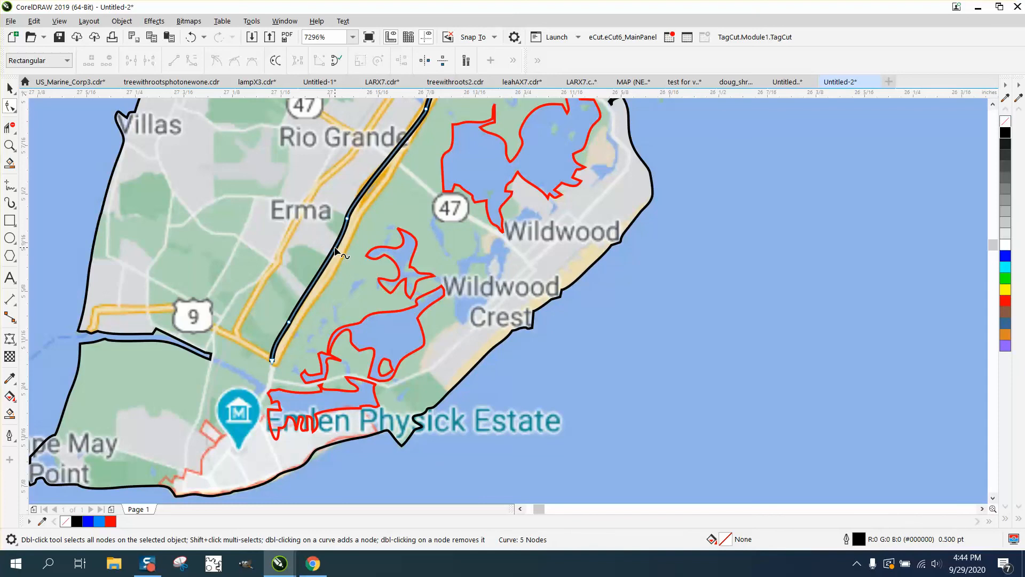
left_click_drag(340, 249, 292, 328)
left_click(274, 361)
left_click_drag(274, 362, 276, 365)
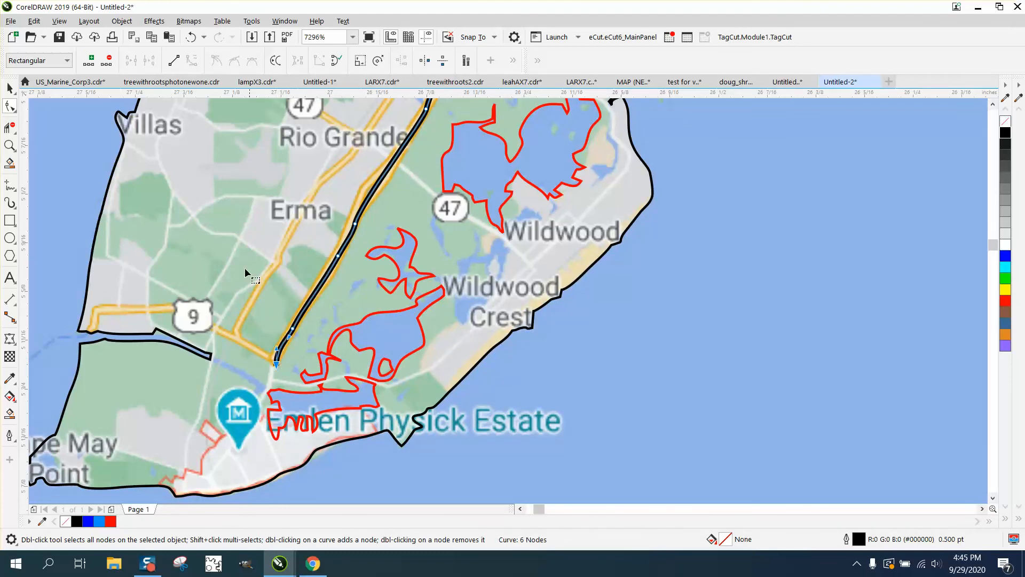
scroll(220, 318, "down", 2)
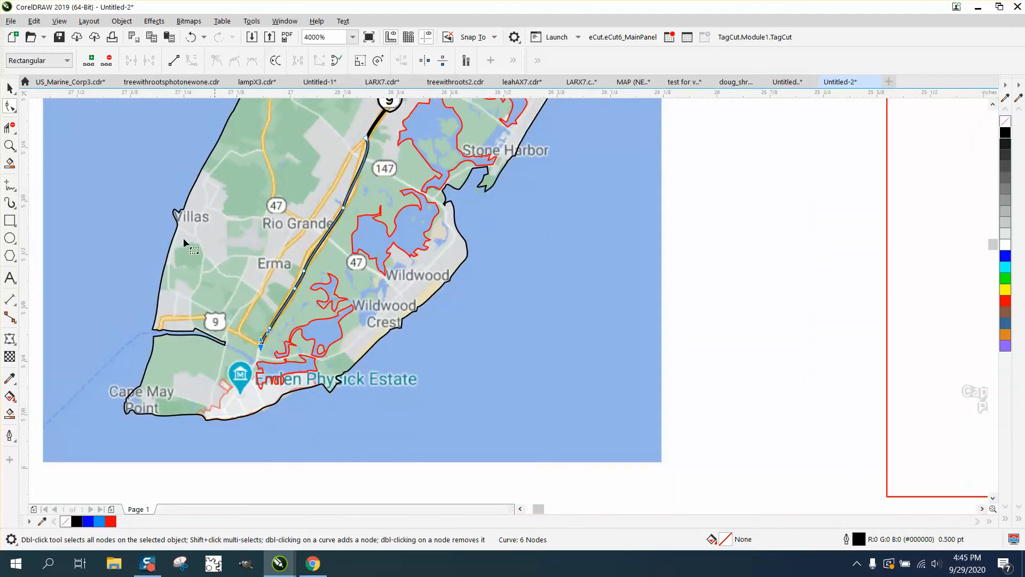
left_click(9, 87)
scroll(627, 225, "down", 1)
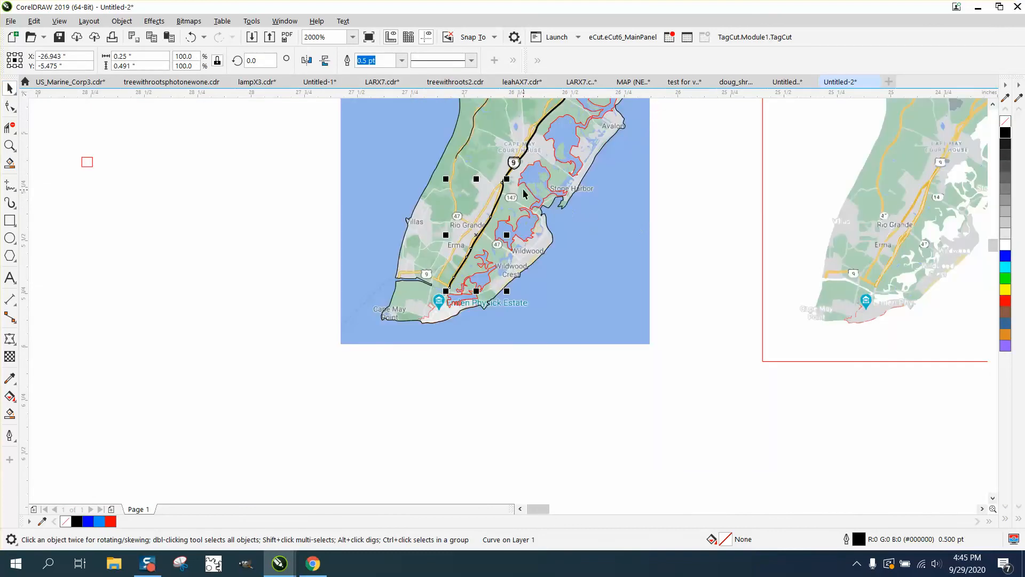
left_click(555, 177)
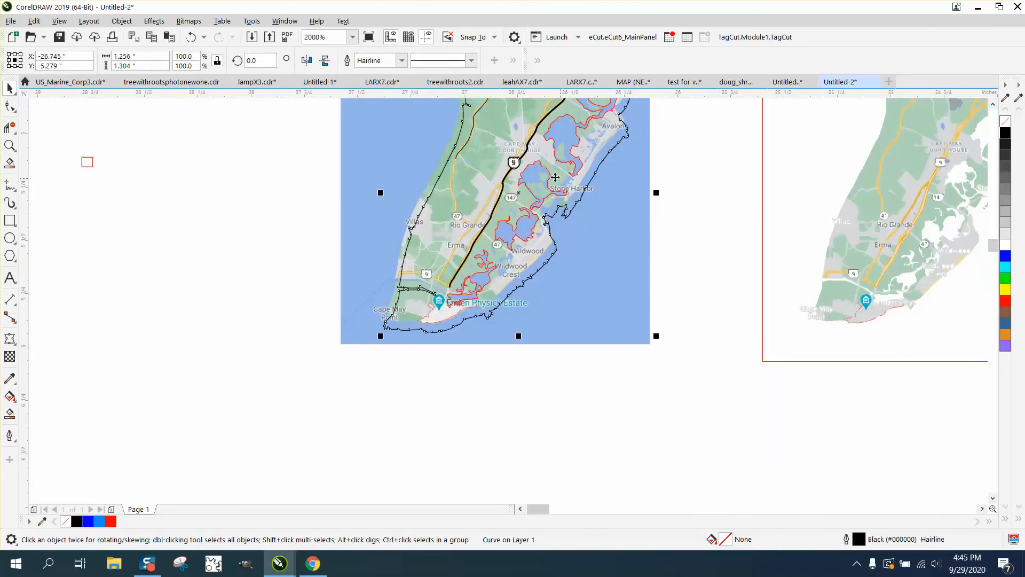
left_click(191, 37)
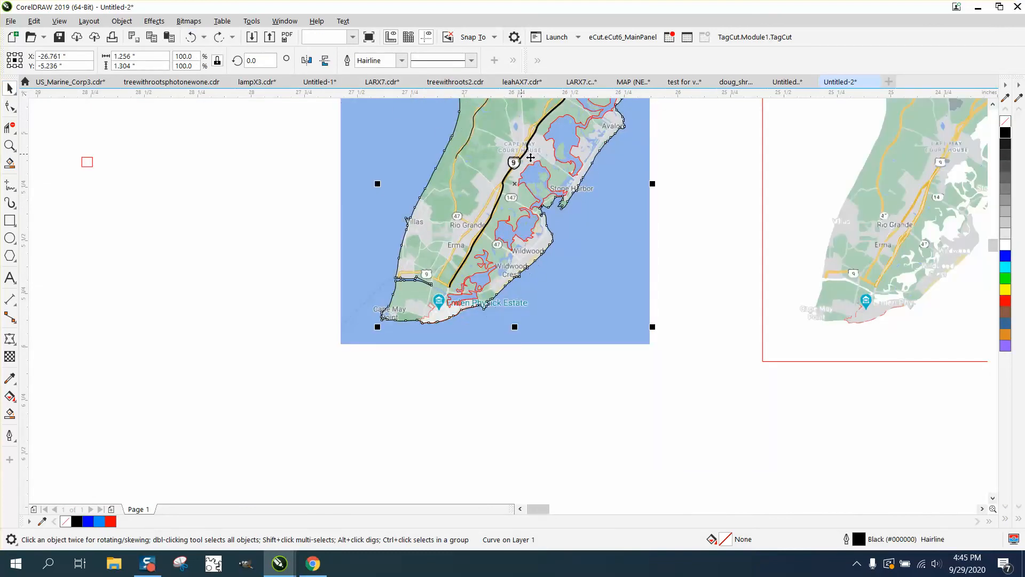
left_click(734, 203)
Nudge the number 9 and its shield outline 2 inches left, out of the map onto the small red rectangle
left_click(514, 165)
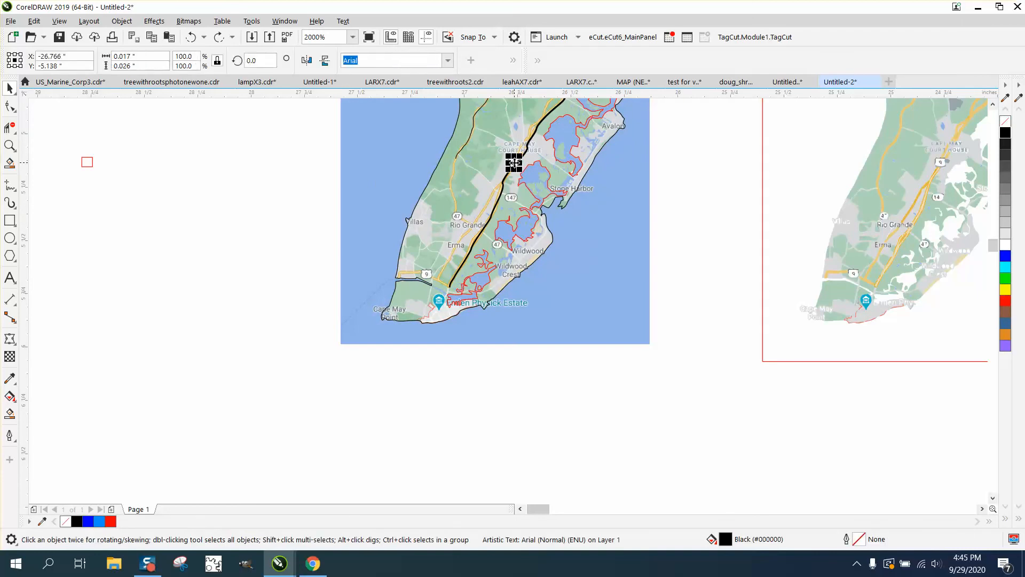
key("Left")
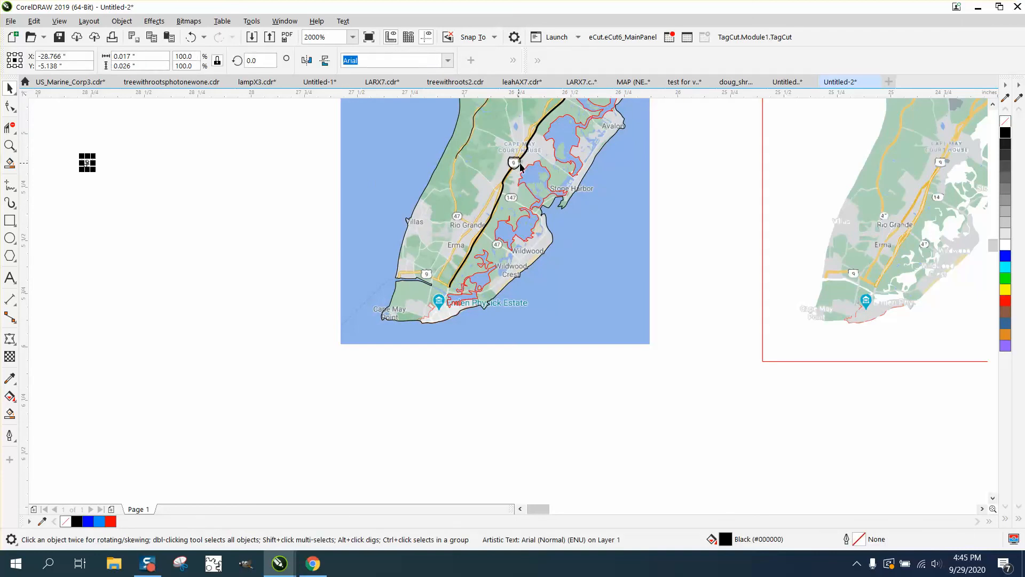
left_click(520, 164)
key("Left")
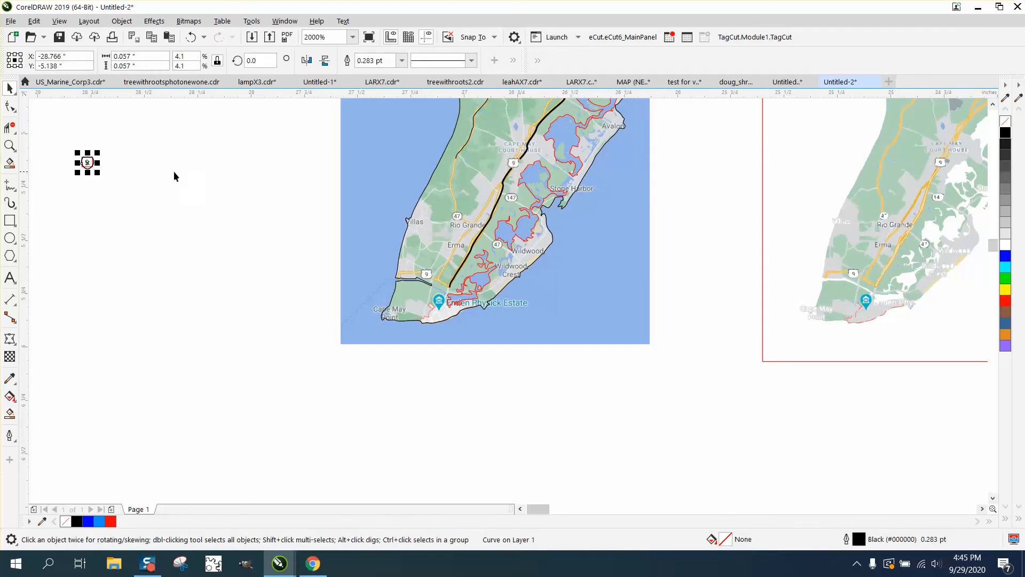
Duplicate the shield, number and red rectangle together and nudge the copy 2 inches right, back onto the road
left_click_drag(70, 144, 117, 180)
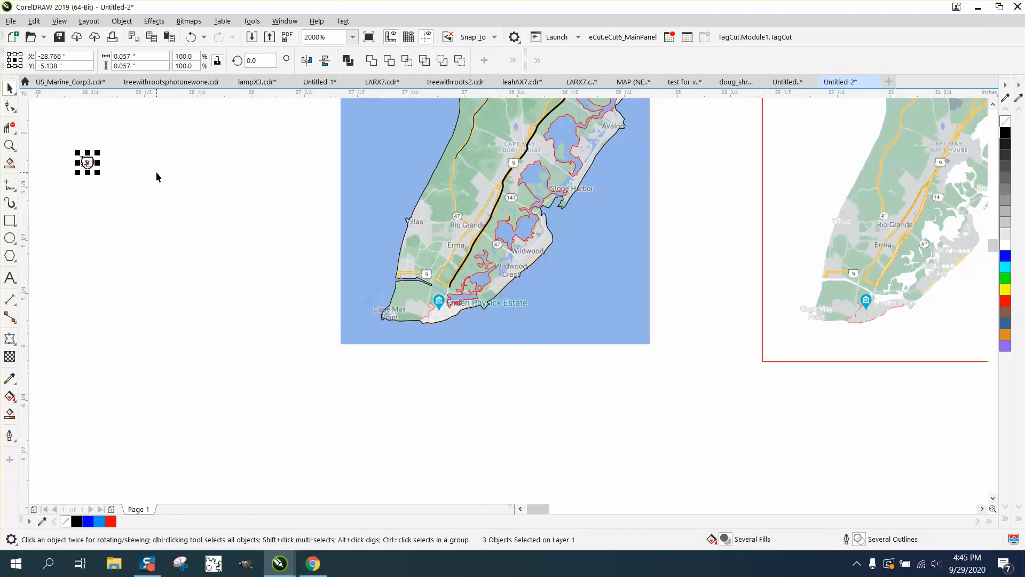
key("ctrl+c")
key("ctrl+v")
key("Right")
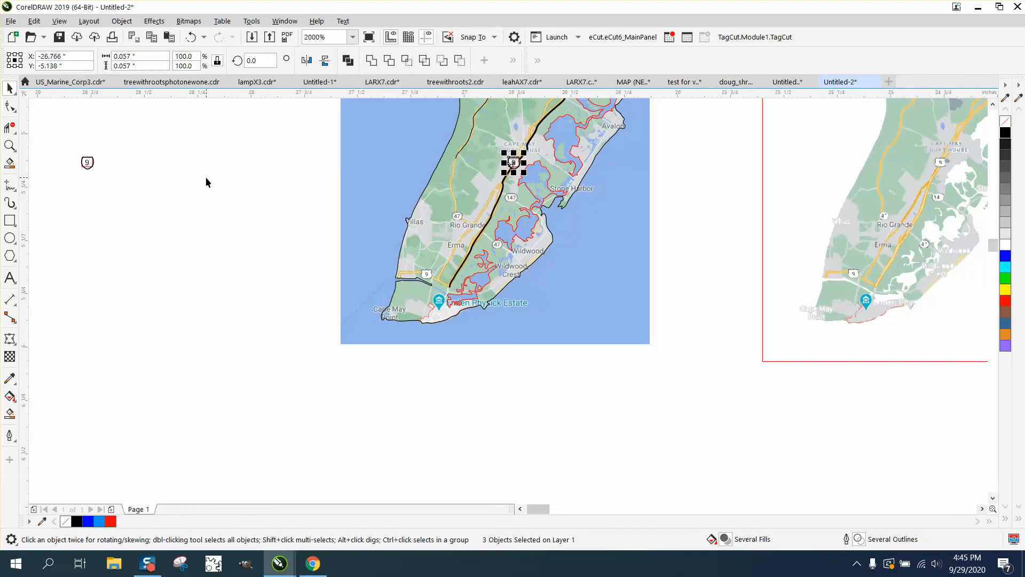
Move the off-map shield, number and red rectangle onto the southern route 9 marker near Cape May
left_click_drag(72, 150, 458, 297)
left_click(9, 145)
left_click(9, 87)
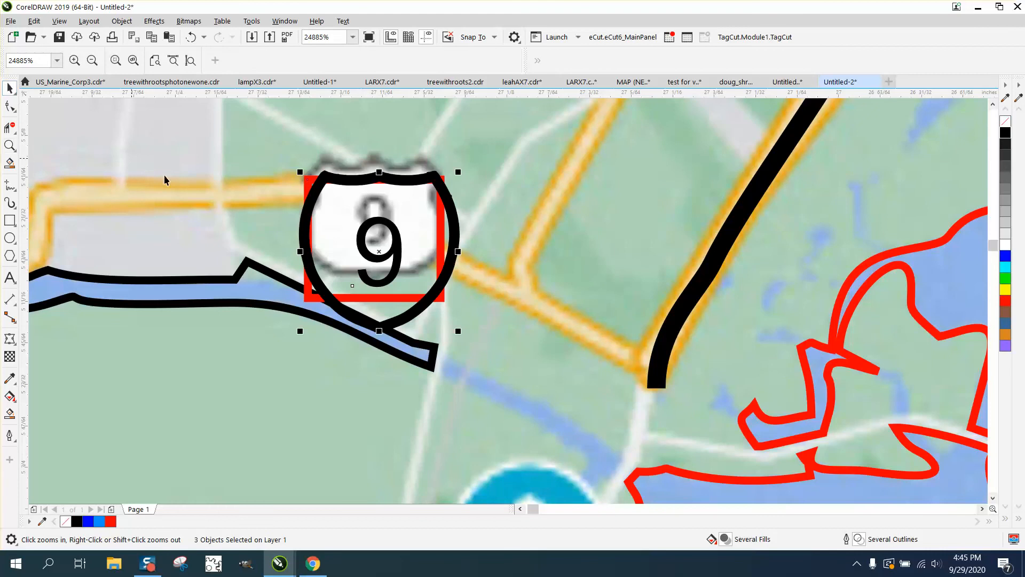
Delete the red rectangle around the southern route 9 shield
left_click(312, 297)
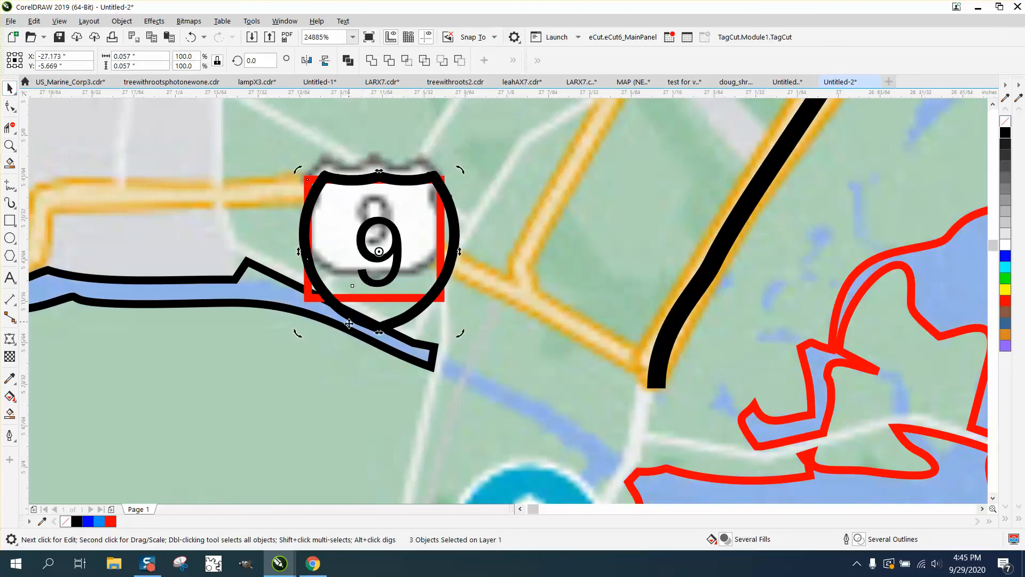
scroll(349, 333, "down", 2)
left_click(287, 288)
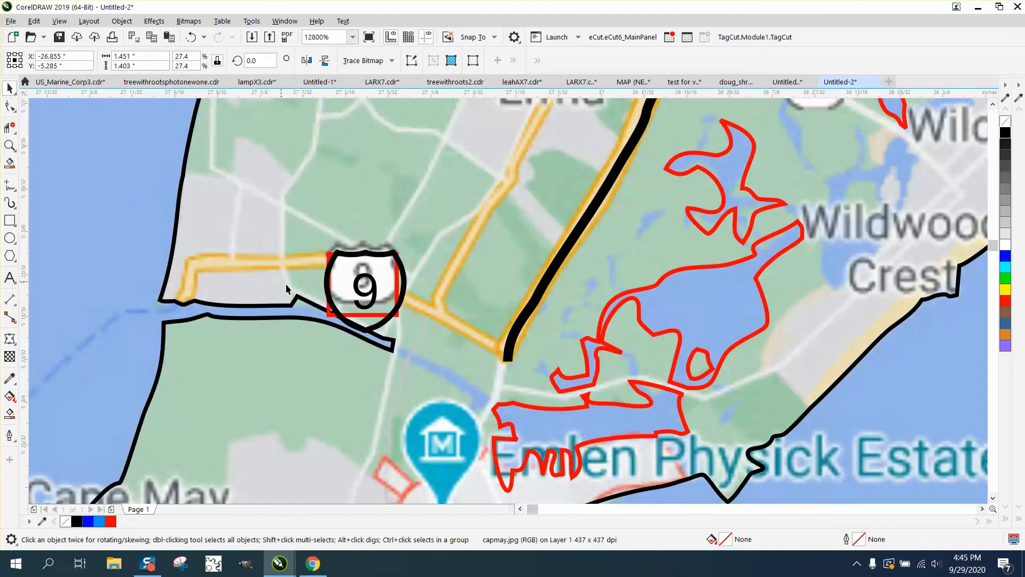
left_click(328, 315)
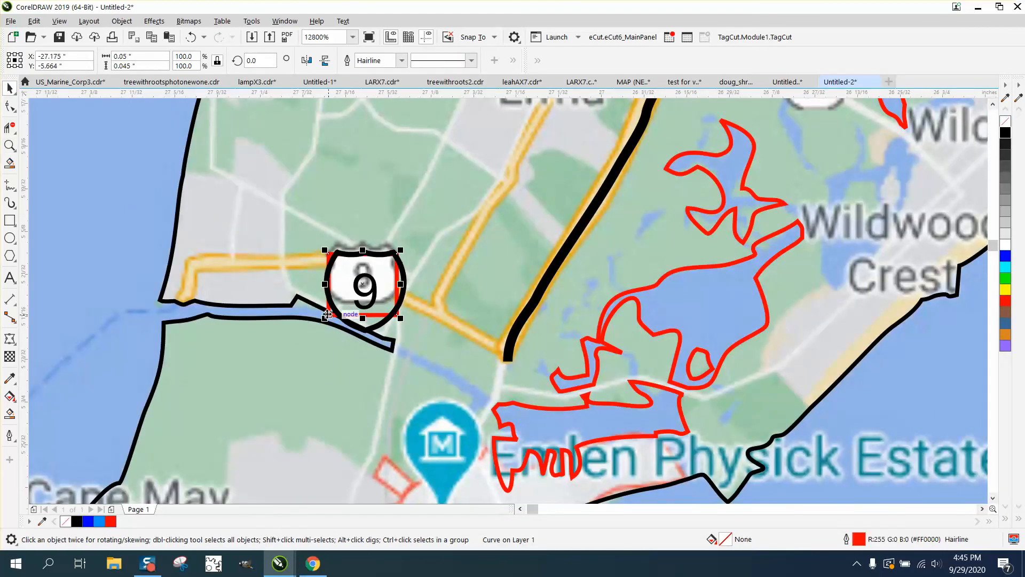
key("Delete")
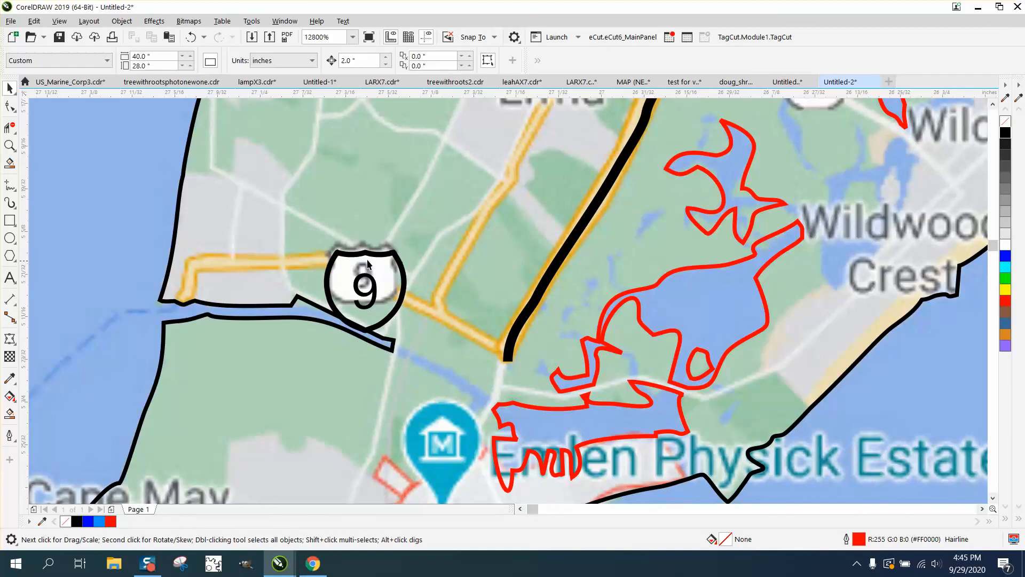
Undo the accidental reference image shift, and align the shield outline and its number 9 over the map's southern marker
left_click_drag(154, 219, 310, 324)
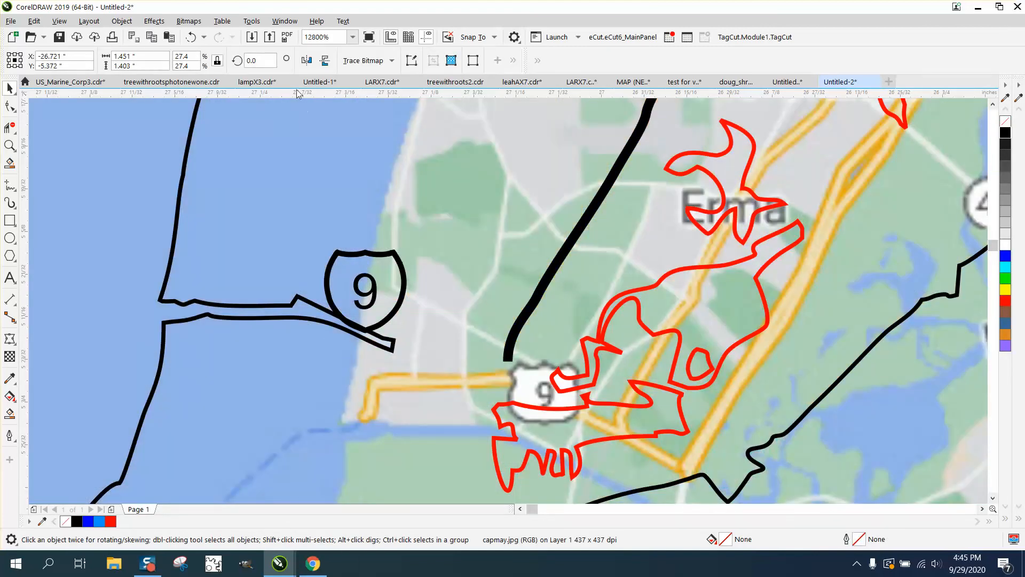
left_click(191, 37)
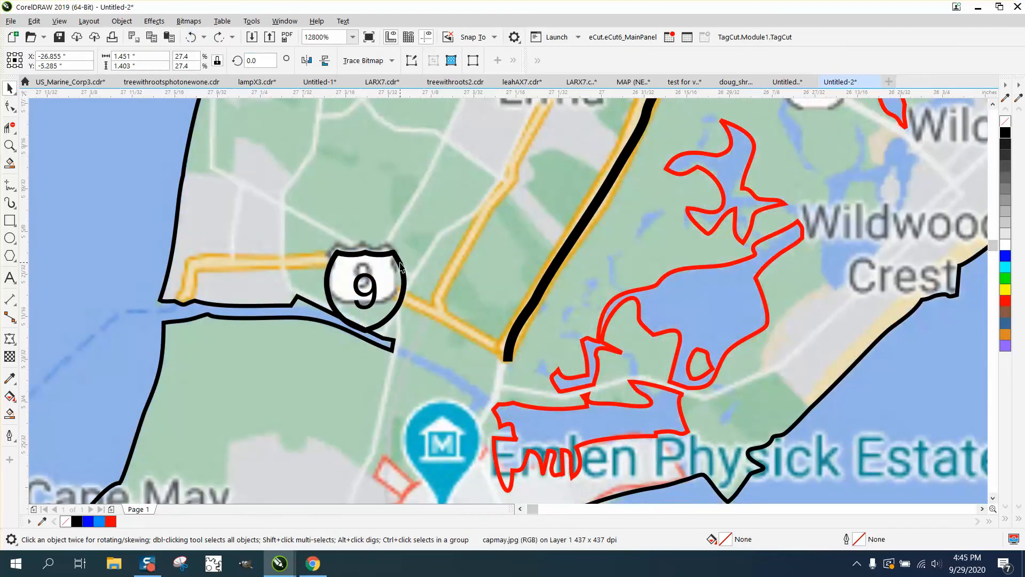
left_click(401, 267)
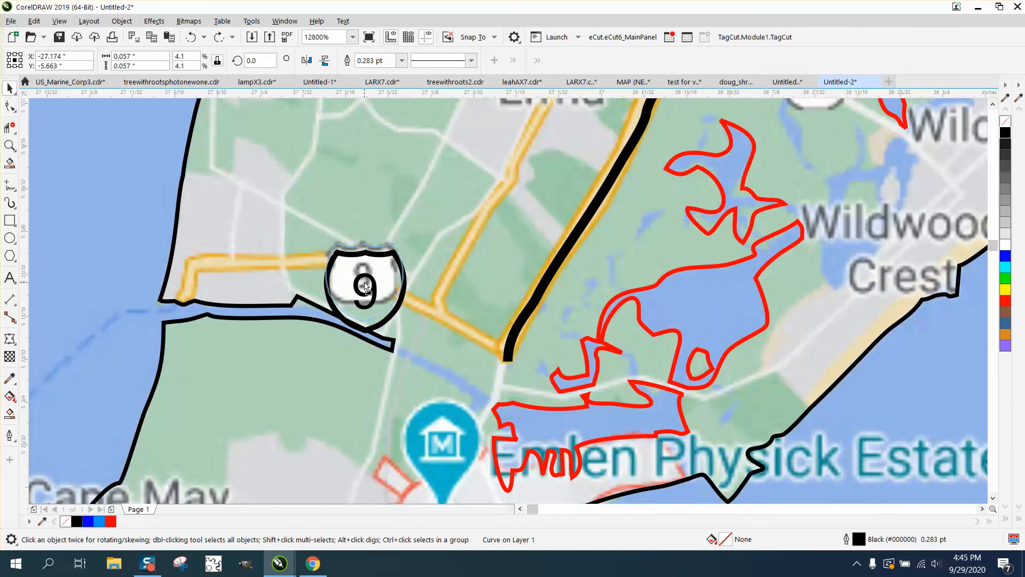
left_click(365, 288)
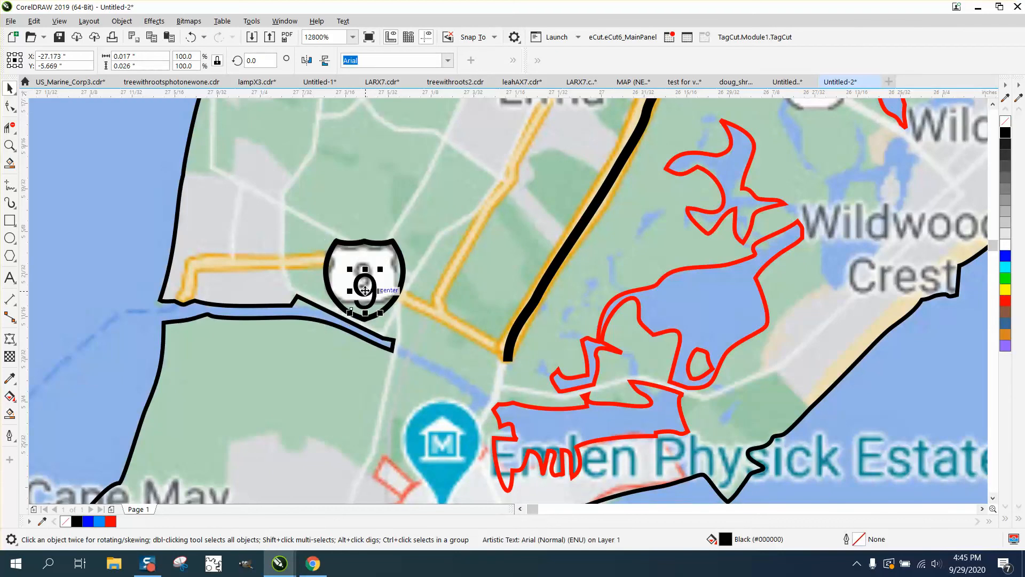
left_click_drag(365, 290, 364, 280)
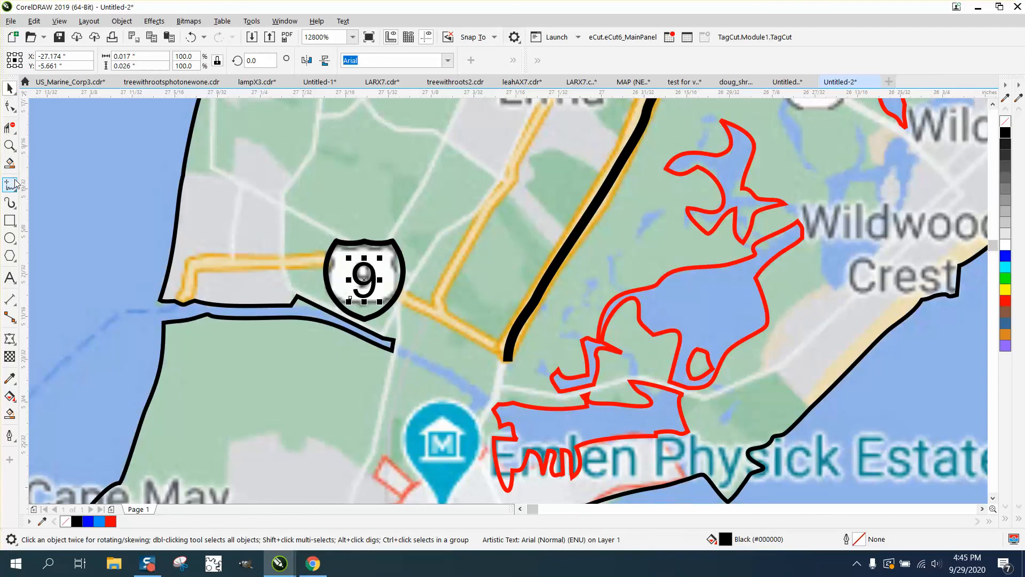
Draw a straight two-point line about 0.08 by 0.046 inches from the black road's southern end to the shield's edge
left_click(16, 195)
left_click(52, 201)
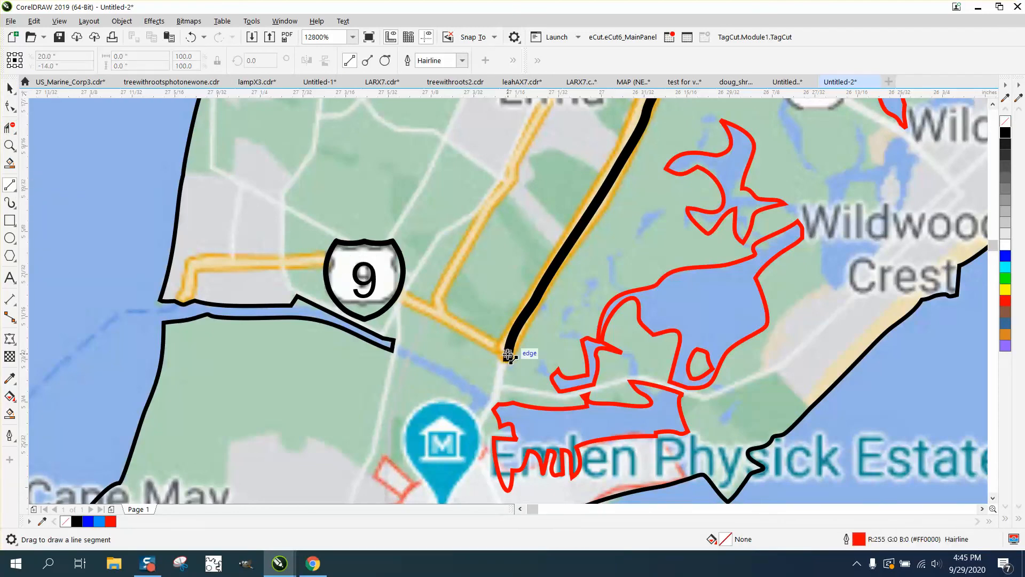
left_click_drag(507, 355, 400, 291)
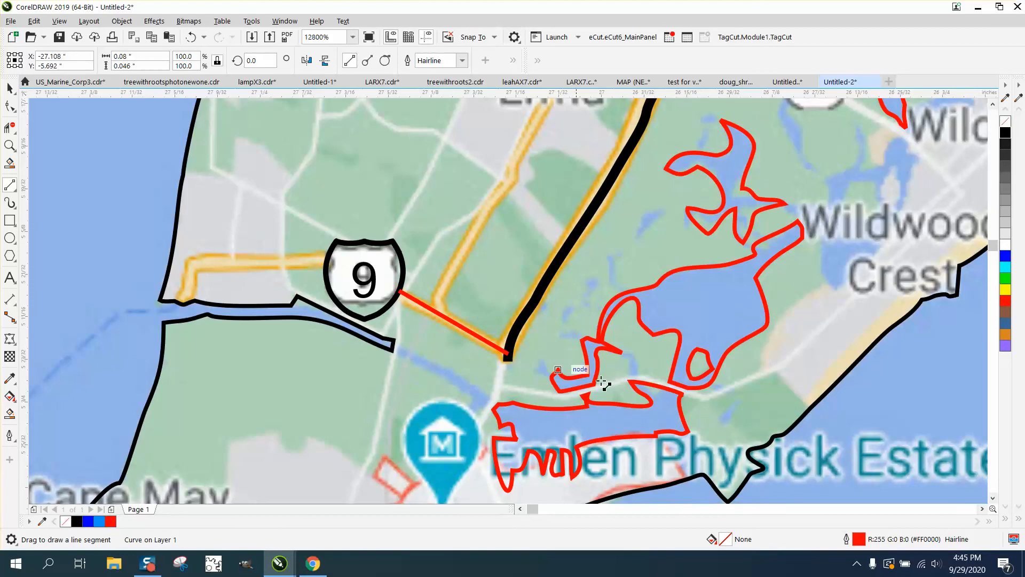
Set the outline of the new line between the road end and the southern route 9 shield to 0.5 pt black
double_click(859, 539)
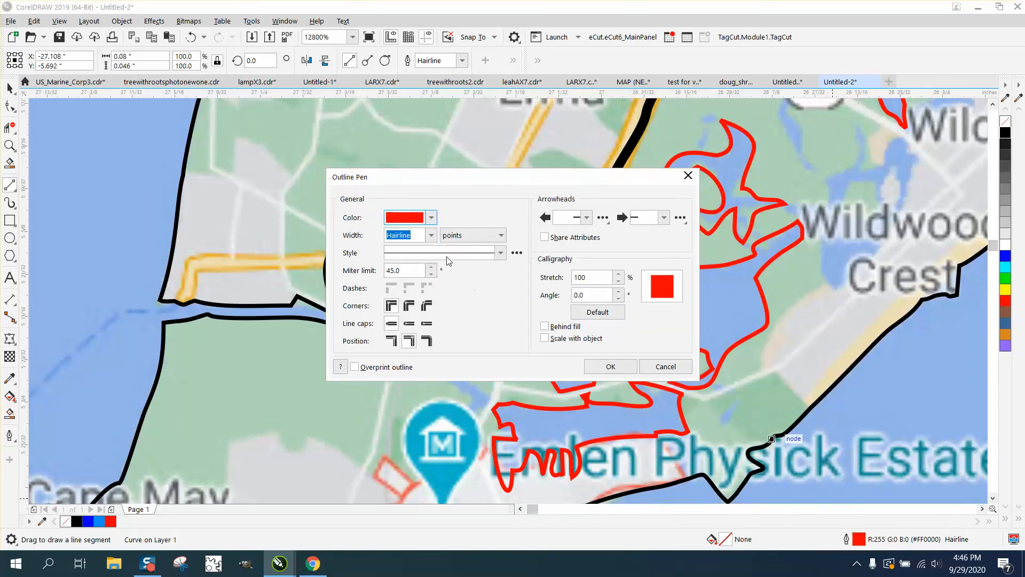
left_click(430, 235)
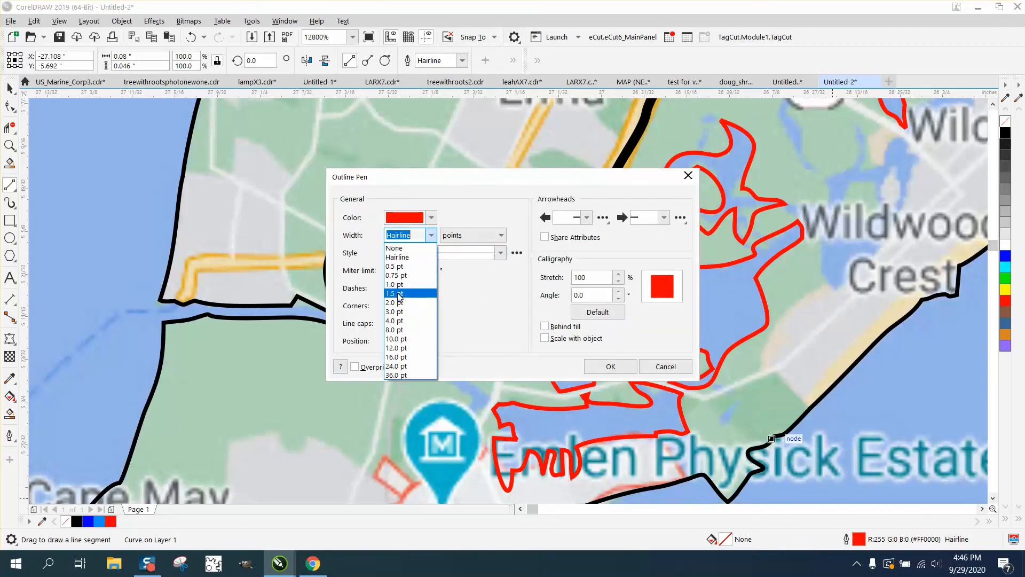
left_click(396, 266)
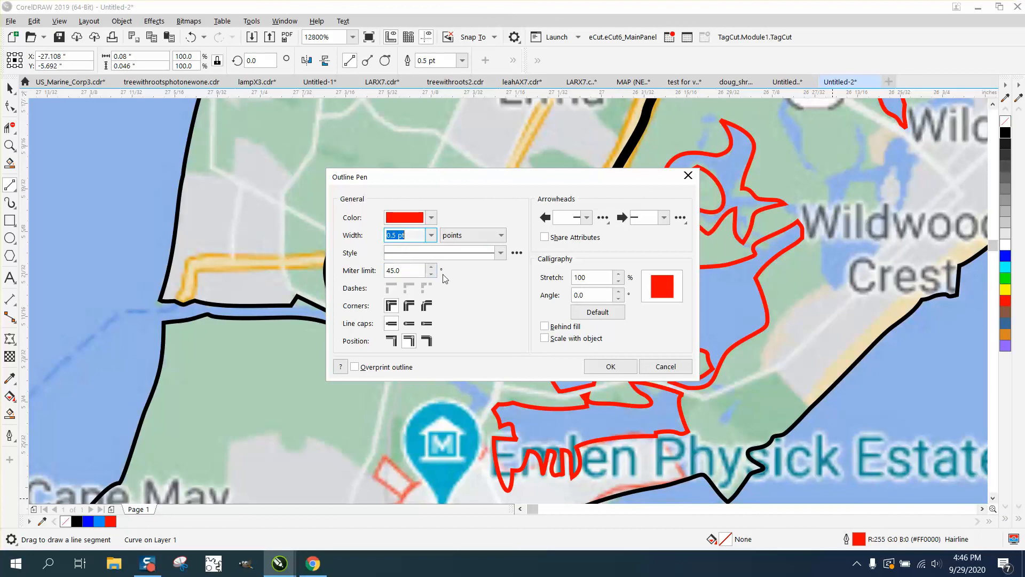
left_click(431, 218)
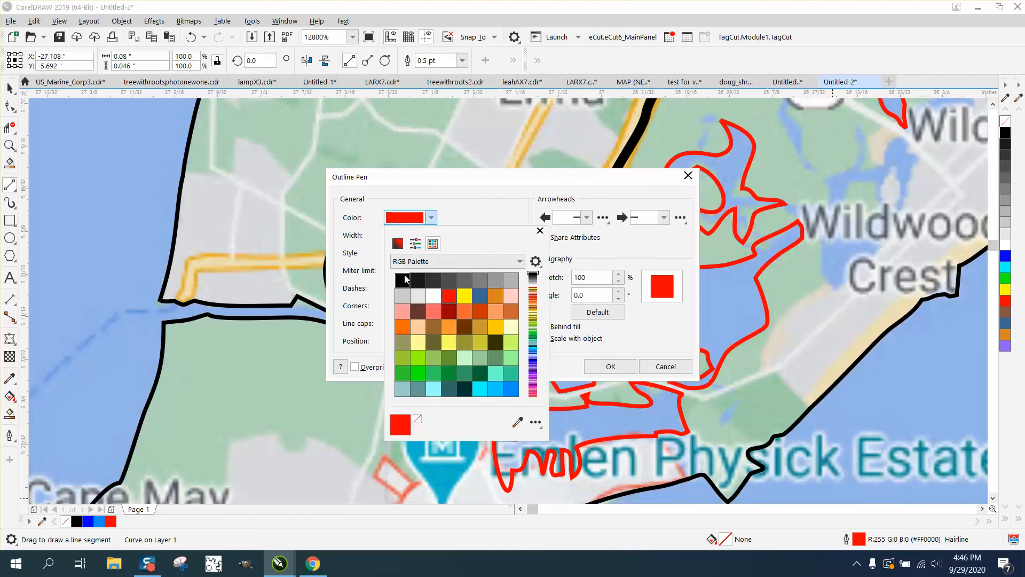
left_click(402, 279)
left_click(617, 366)
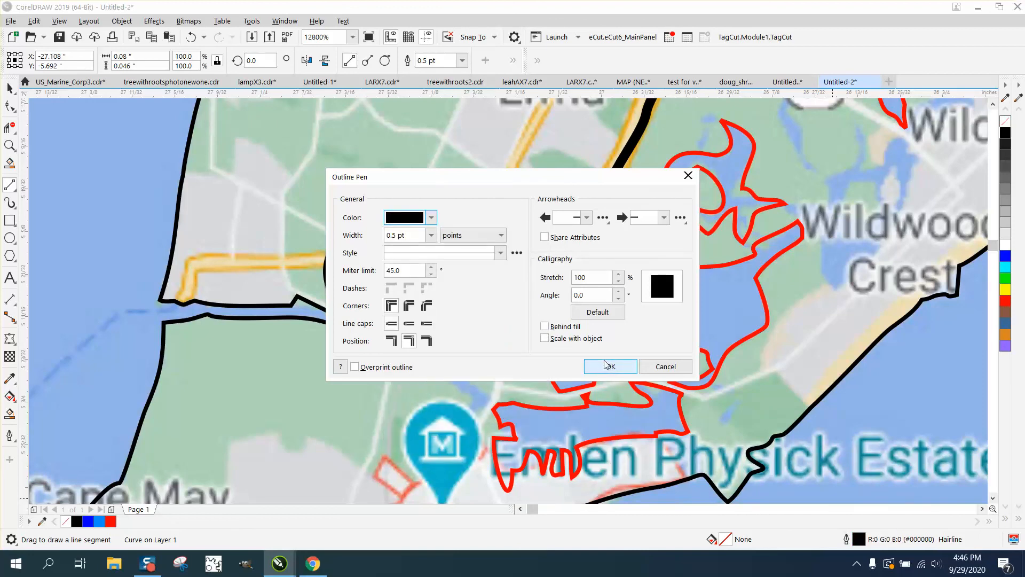
left_click(609, 366)
Move the capmay.jpg reference image out from under the tracing so that the traced lines stand alone
left_click(10, 88)
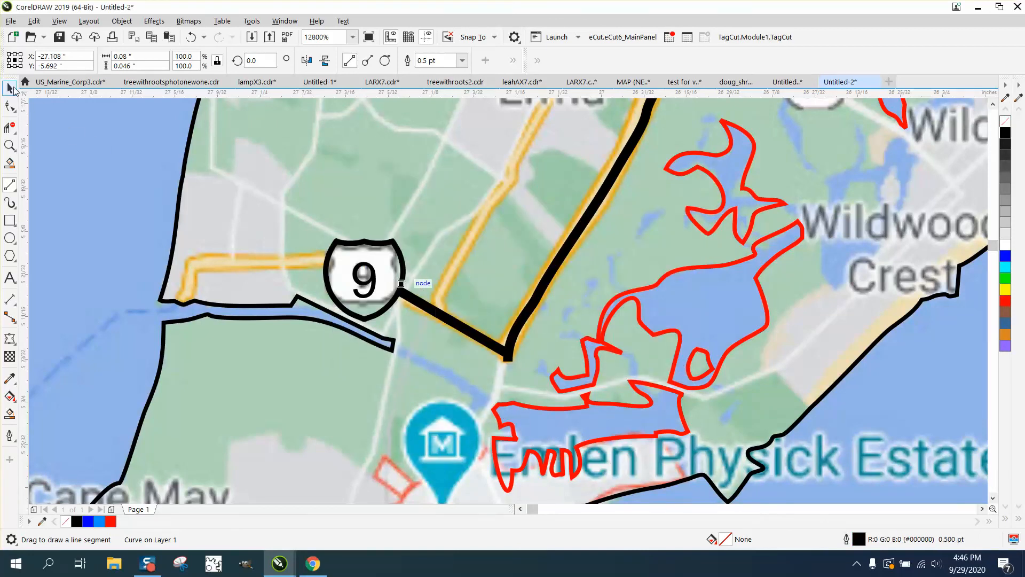
left_click(399, 249)
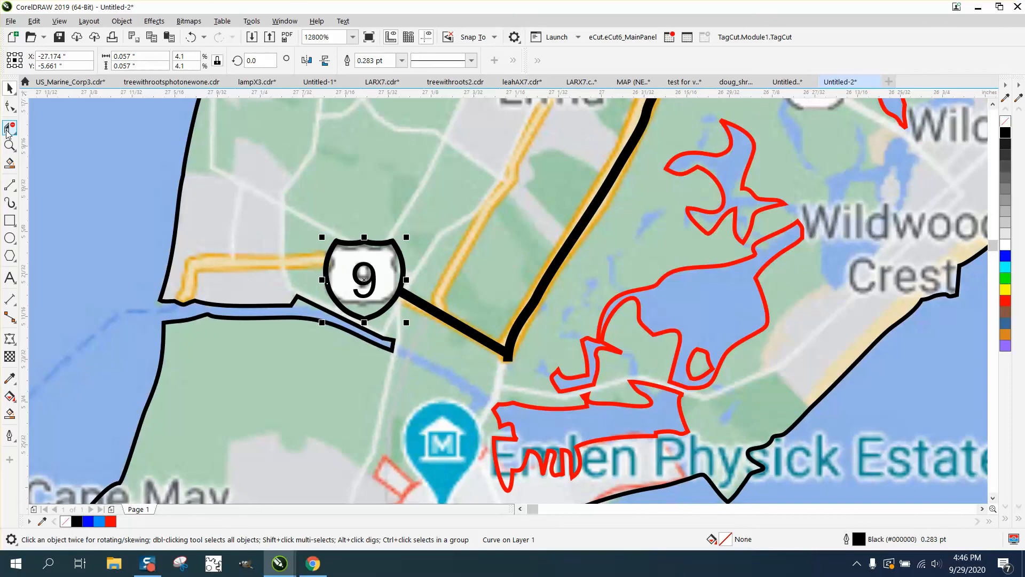
scroll(208, 180, "down", 2)
scroll(424, 250, "down", 4)
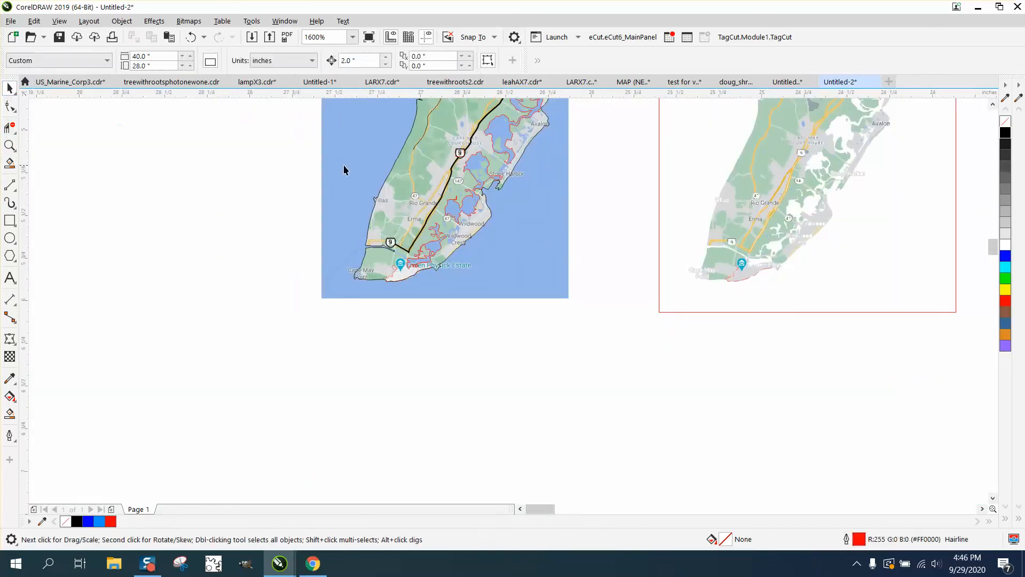
left_click(365, 167)
key("Left")
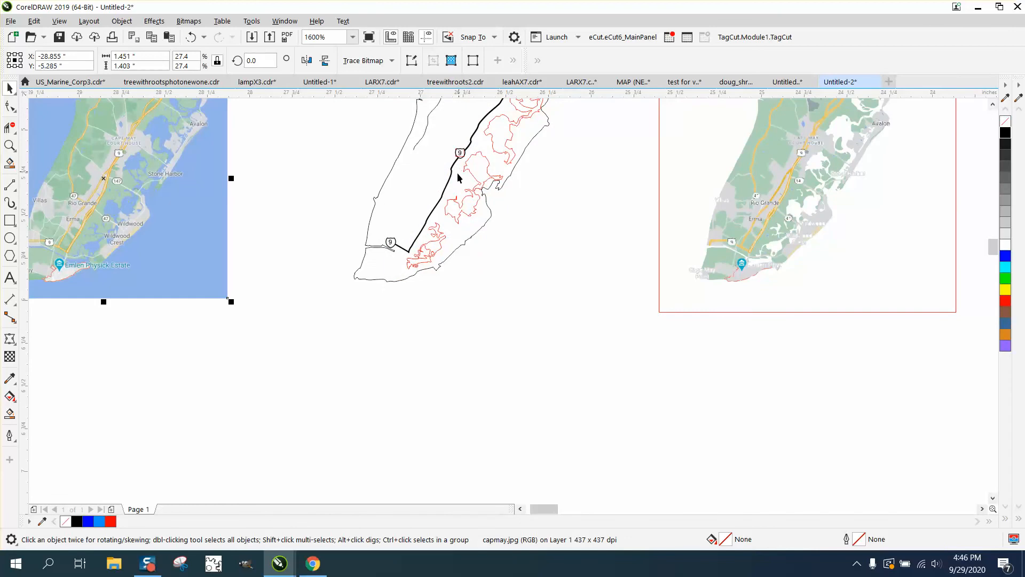
Delete the two kinked nodes in the narrow channel of the second red water outline from the north and smooth the upper bend
scroll(458, 195, "down", 2)
left_click(9, 145)
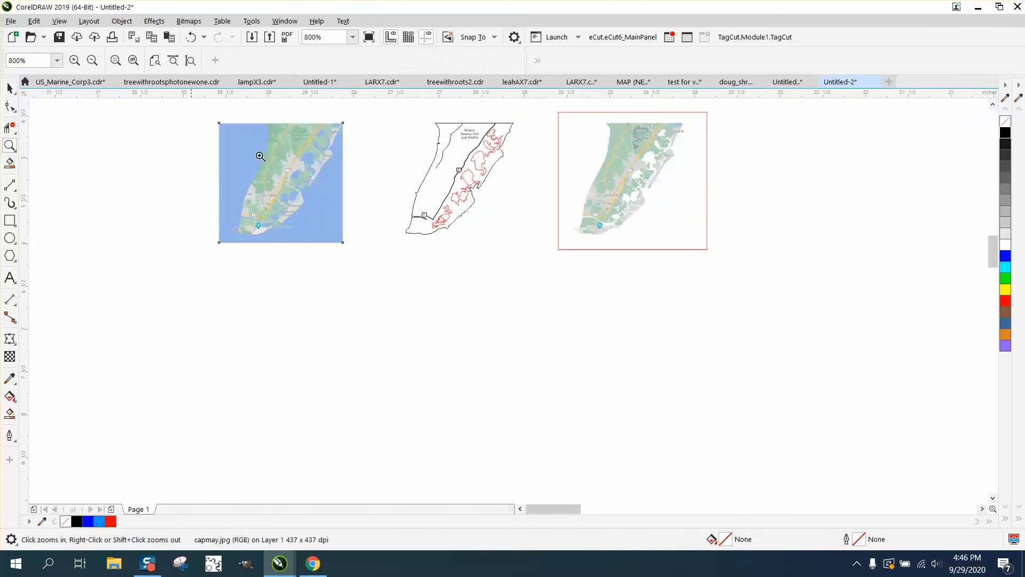
left_click_drag(408, 117, 611, 264)
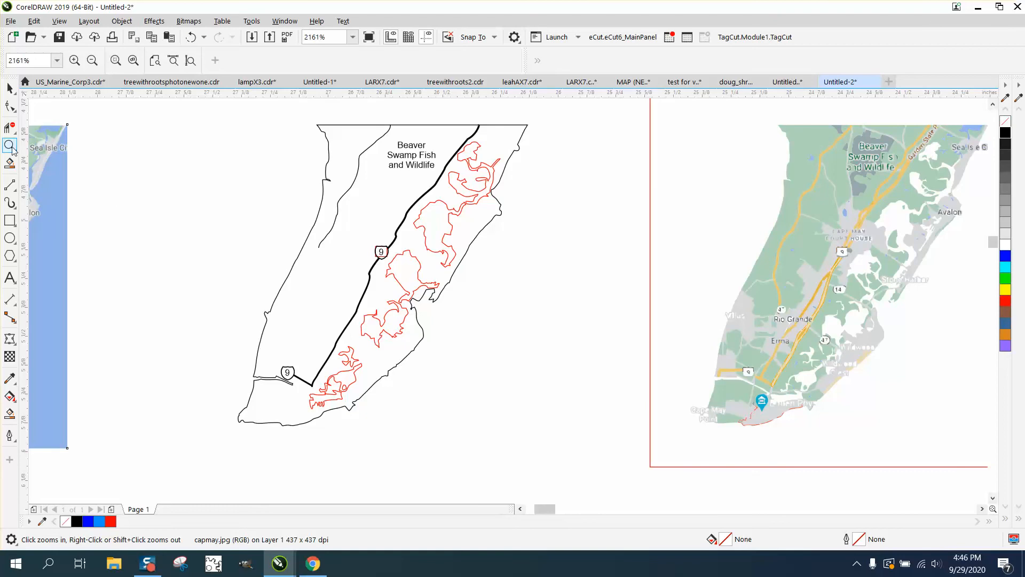
left_click(565, 255)
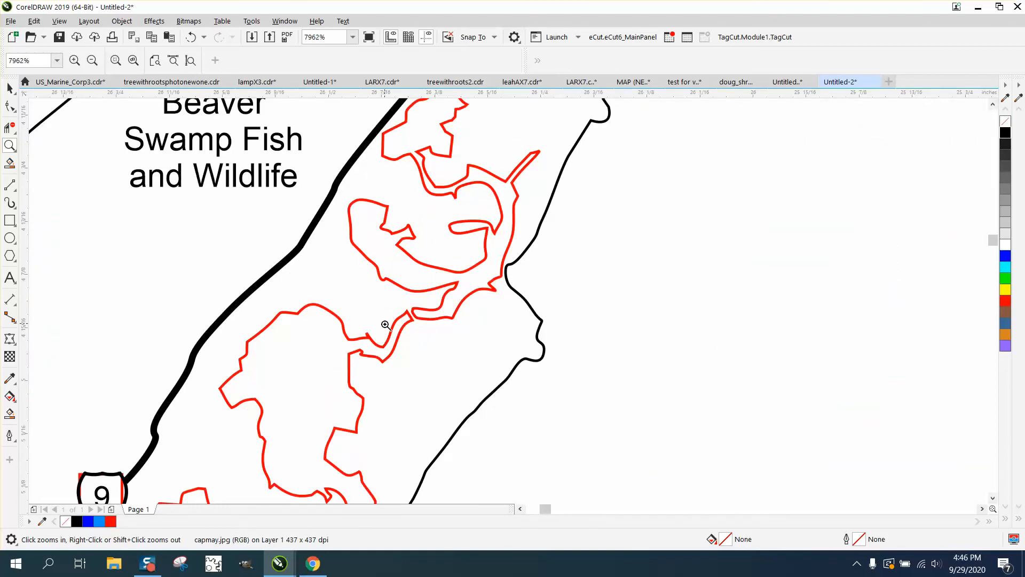
left_click_drag(356, 325, 422, 369)
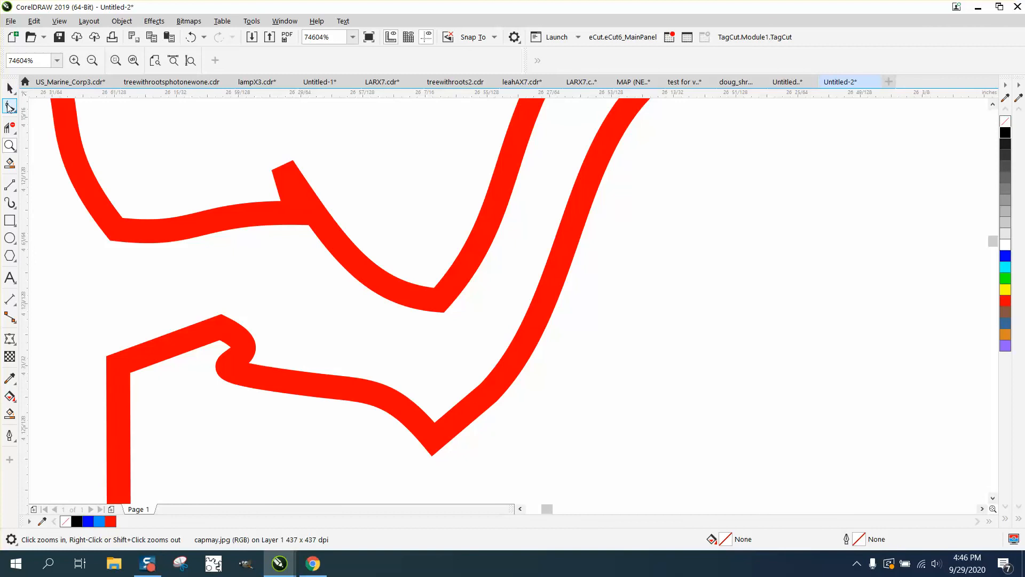
left_click(9, 107)
left_click(294, 201)
left_click(284, 170)
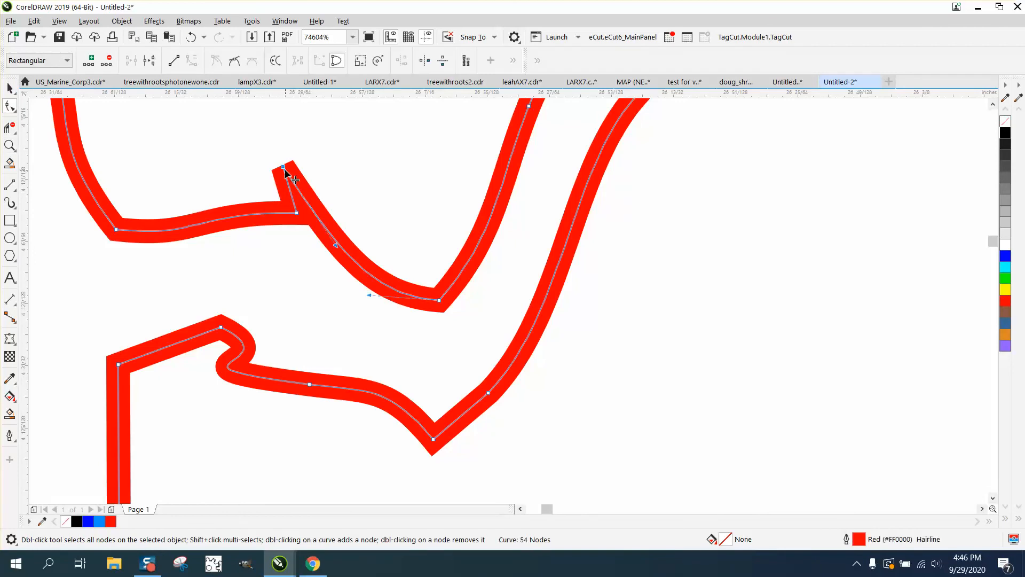
left_click_drag(285, 170, 266, 211)
scroll(299, 188, "down", 1)
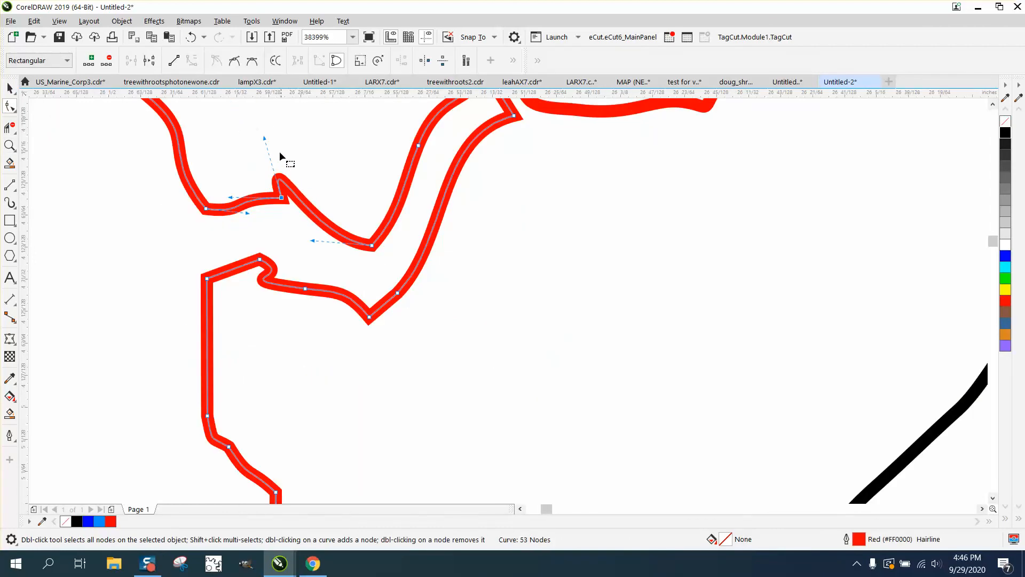
left_click_drag(266, 139, 306, 159)
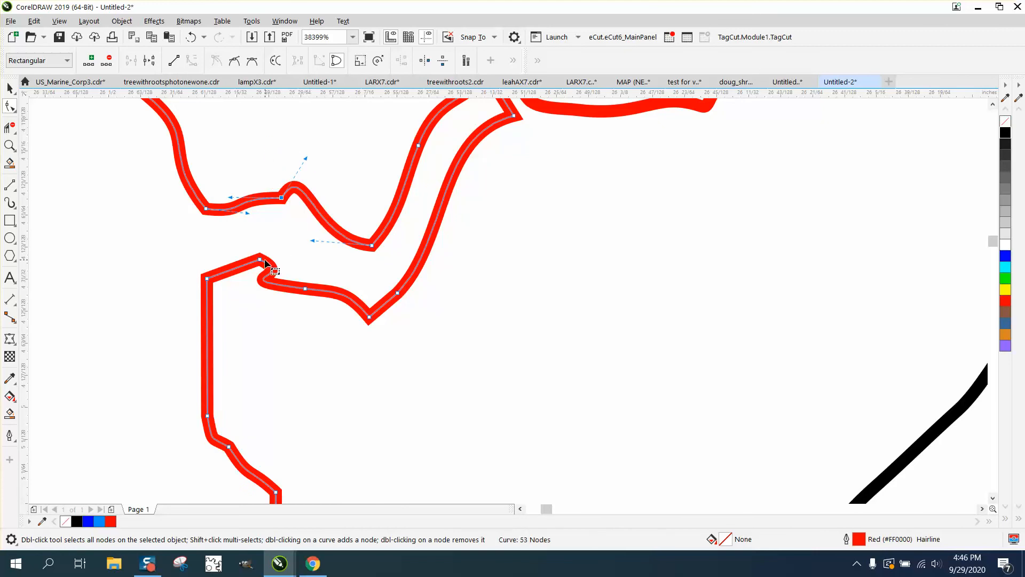
double_click(265, 261)
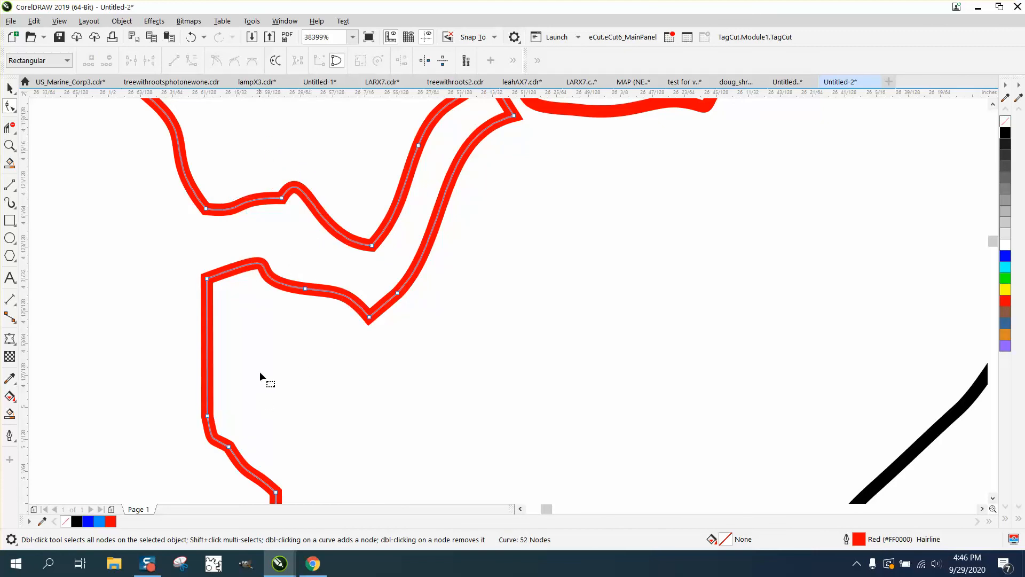
scroll(405, 327, "down", 3)
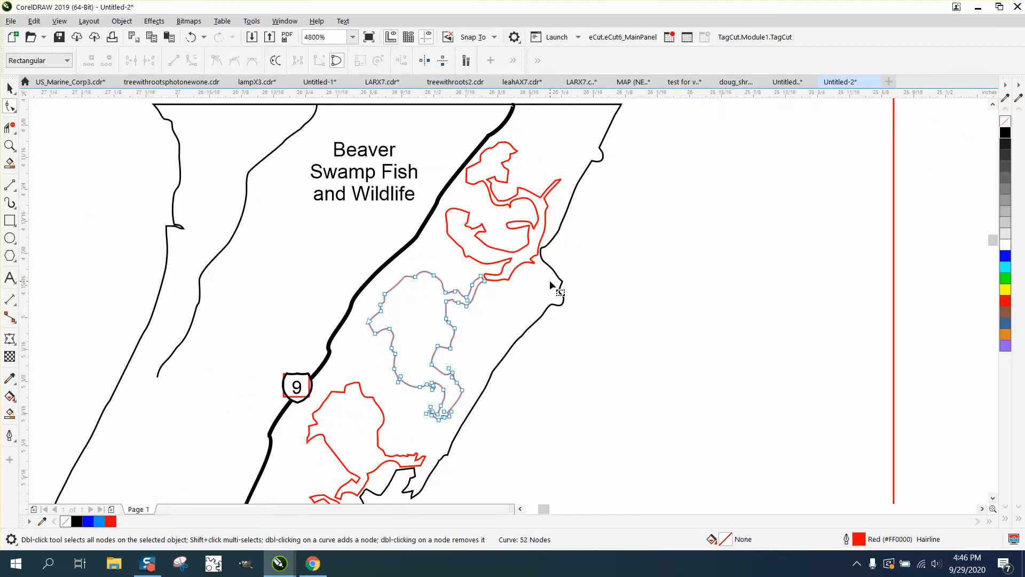
scroll(550, 283, "down", 1)
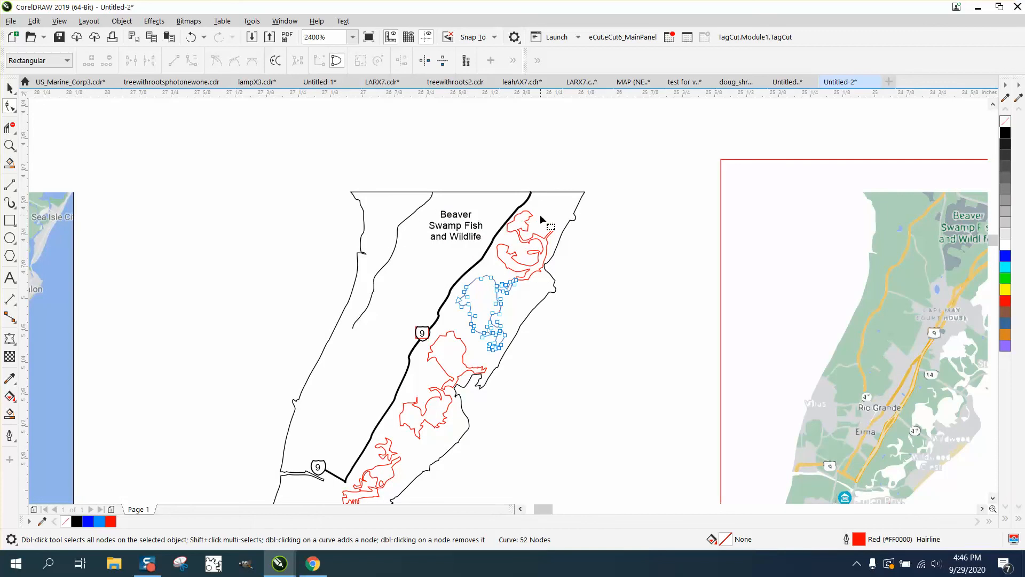
scroll(541, 219, "down", 1)
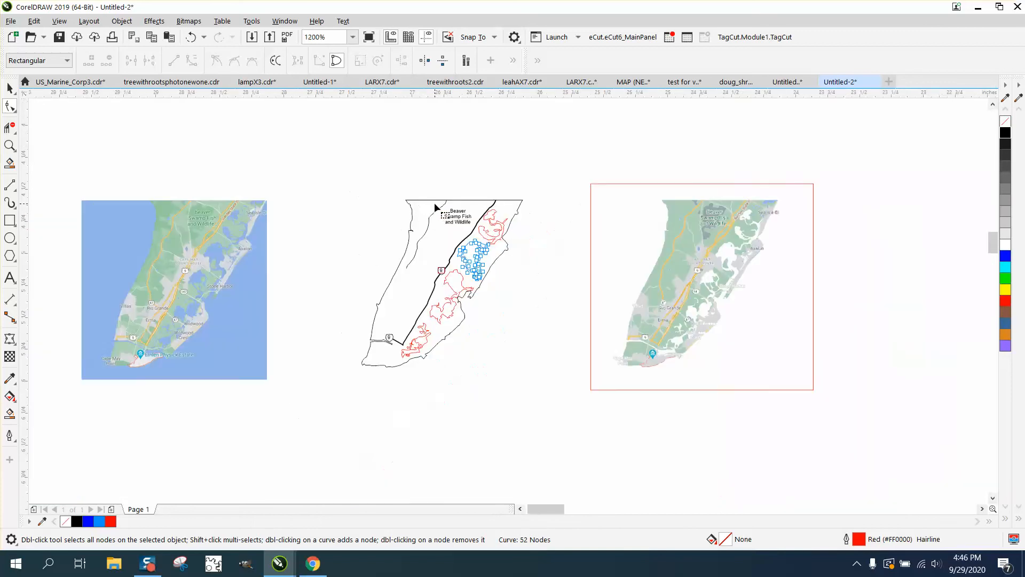
left_click(10, 145)
left_click_drag(332, 210, 592, 390)
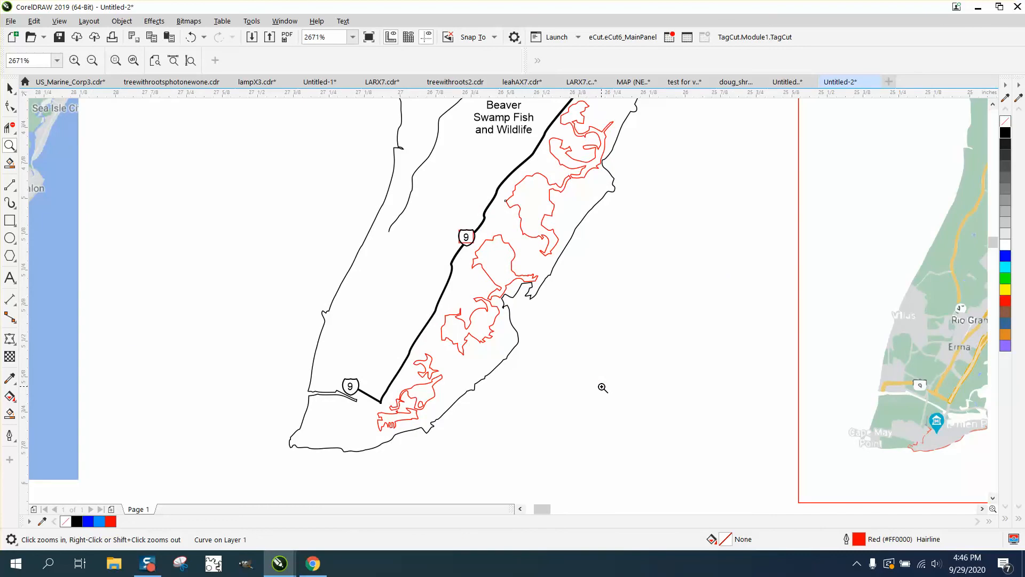